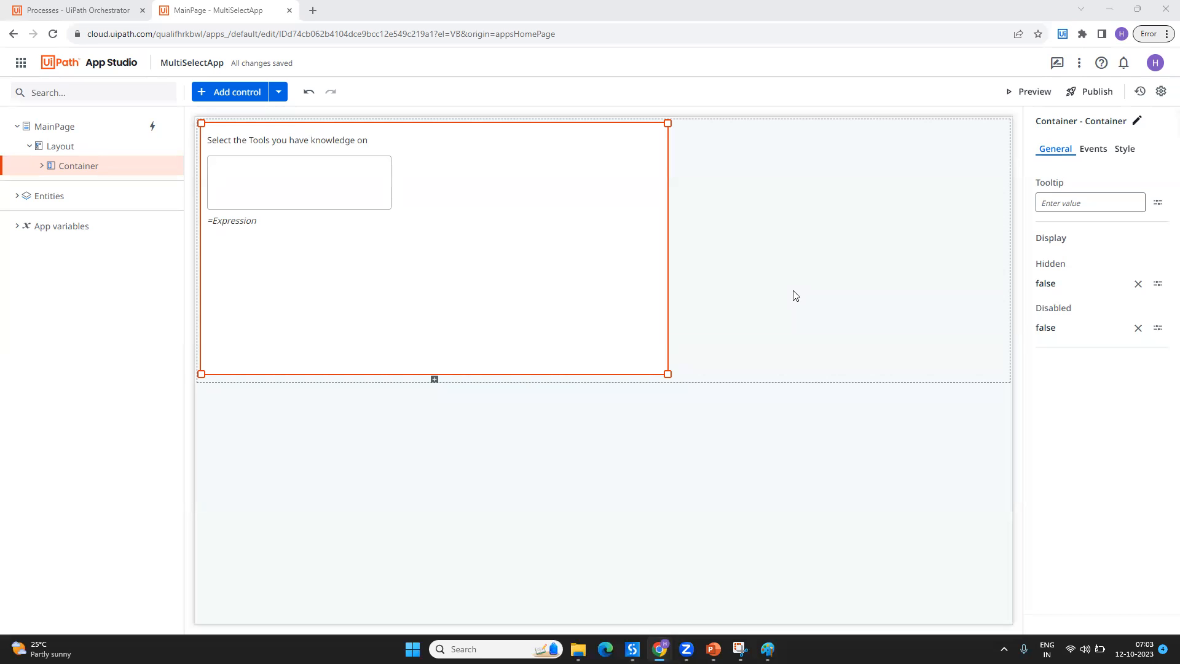
# Preview MultiSelectApp and choose UiPath, Power Automate, Automation Anywhere and Pega in its tools dropdown
pyautogui.click(1023, 100)
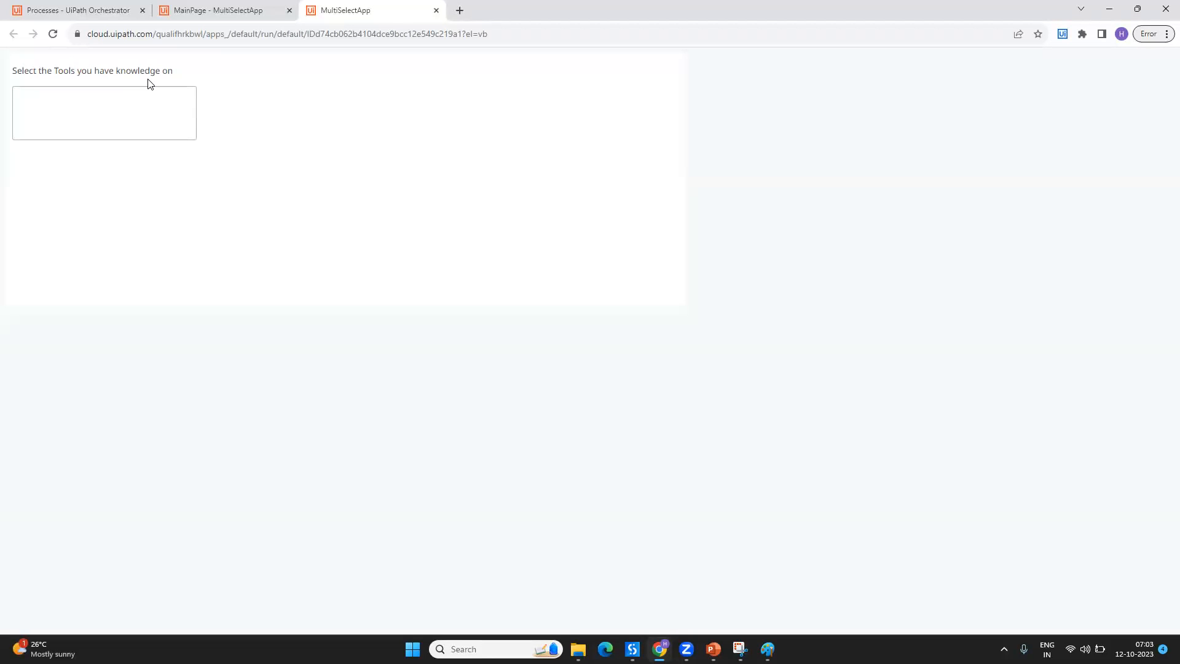
pyautogui.click(140, 131)
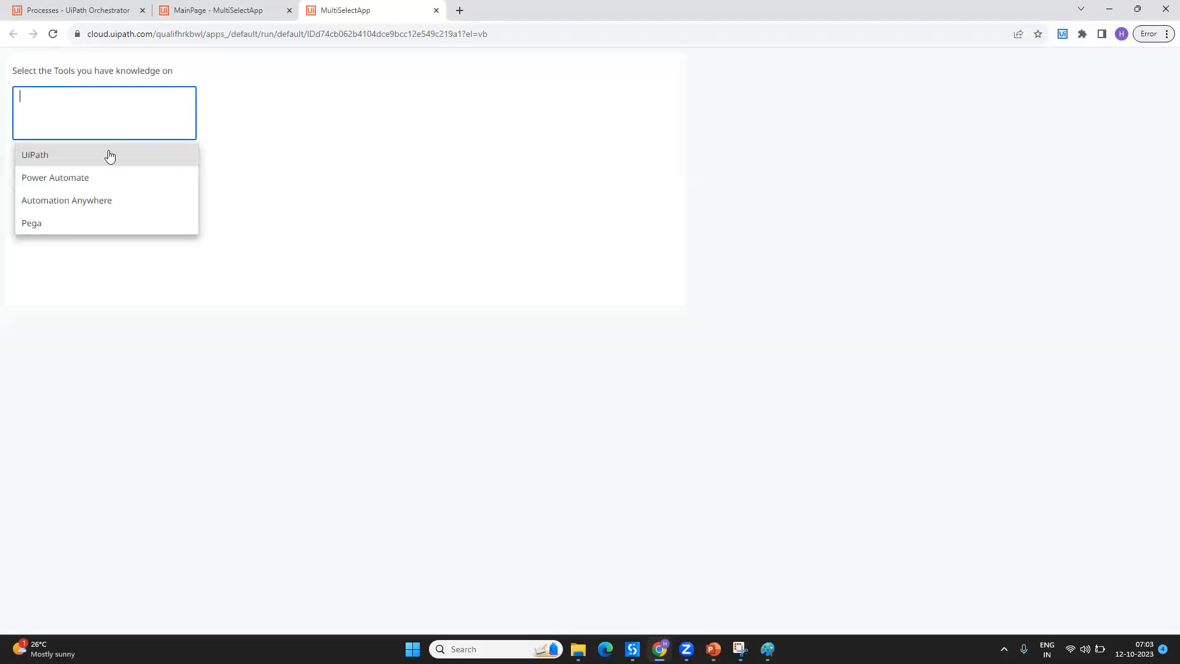
pyautogui.click(75, 160)
pyautogui.click(81, 182)
pyautogui.click(78, 200)
pyautogui.click(123, 224)
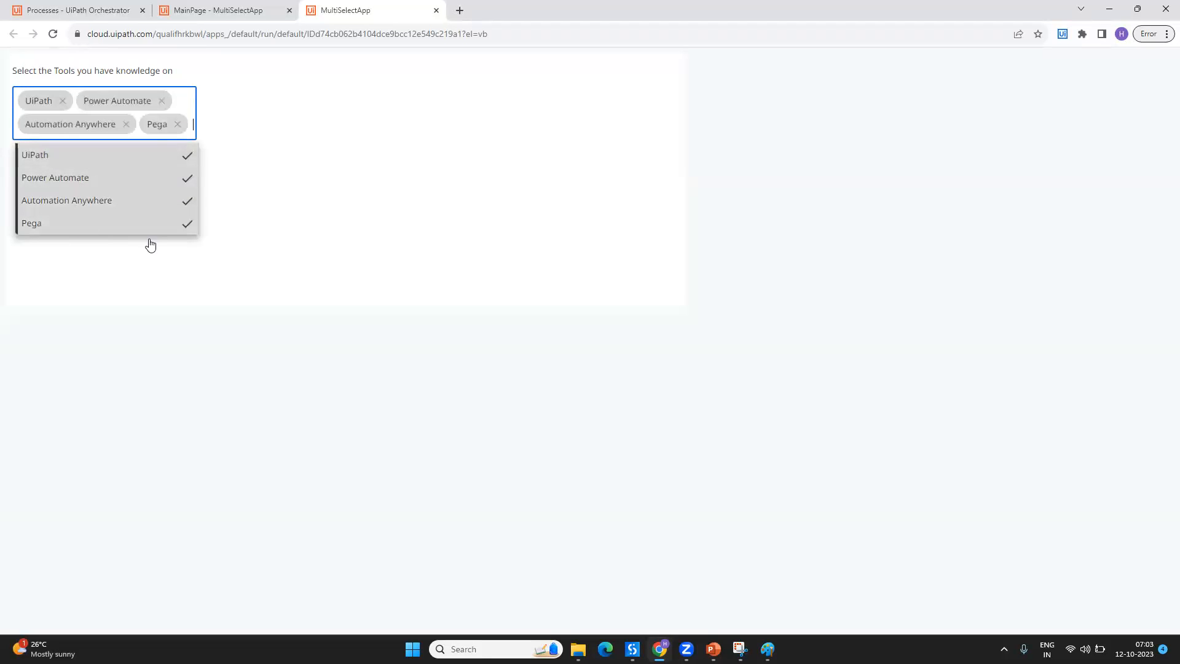
pyautogui.click(179, 213)
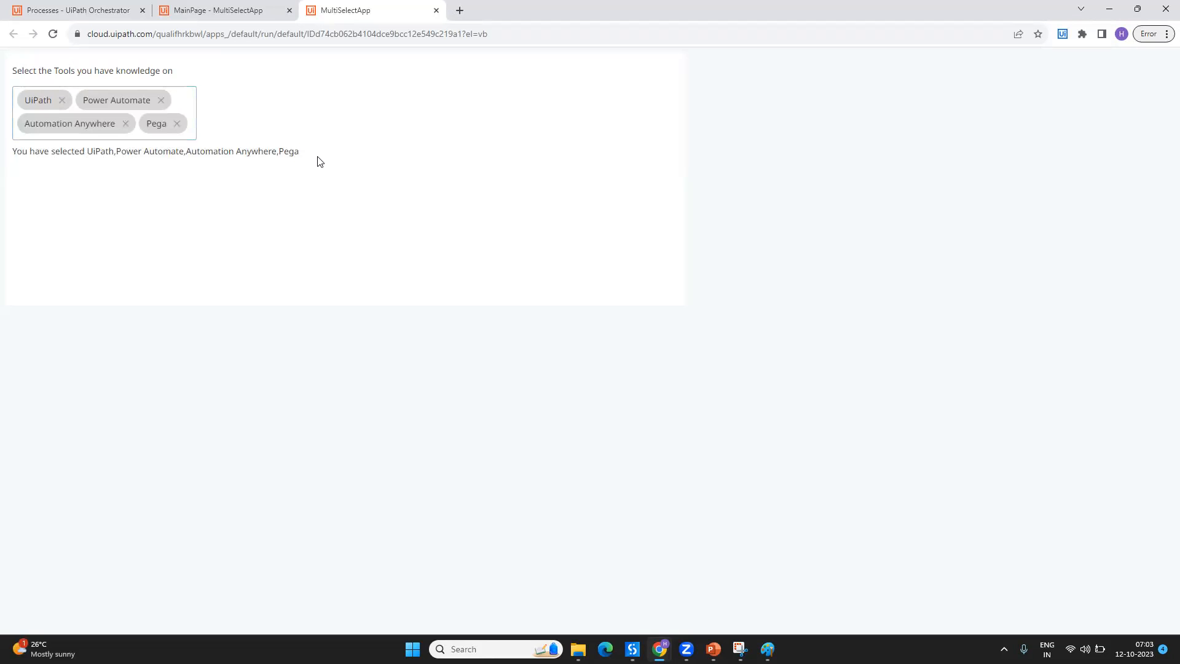
# Remove Pega and Automation Anywhere from the previewed tools selection to test the message below it
pyautogui.click(177, 124)
pyautogui.click(163, 200)
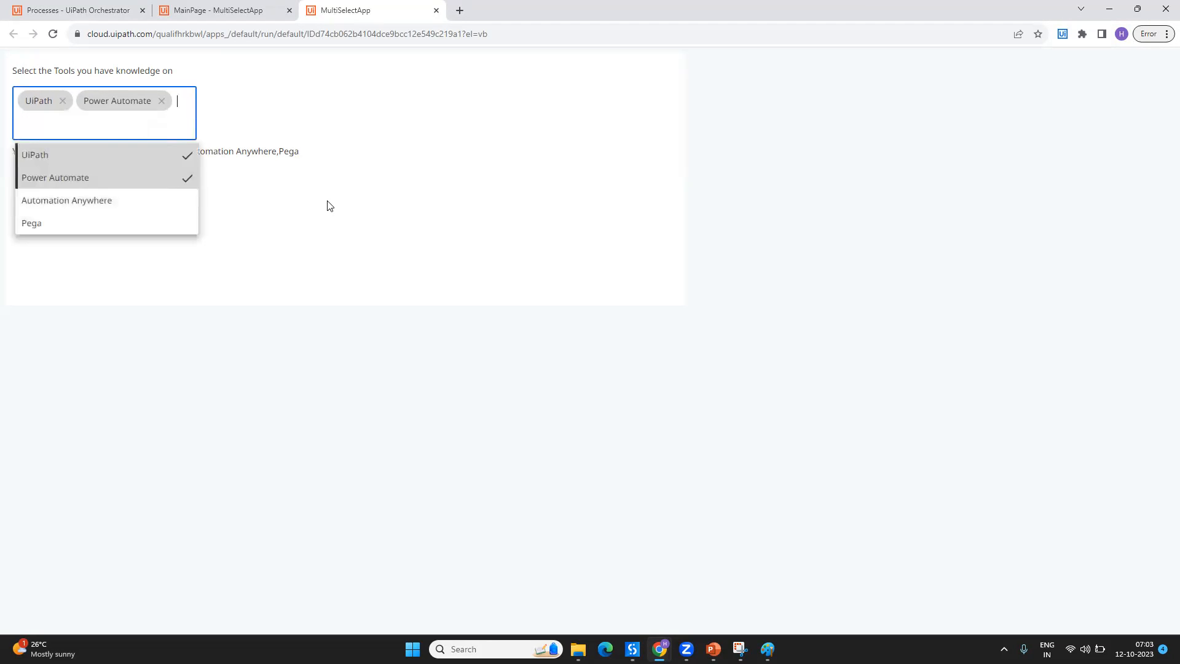
pyautogui.click(329, 206)
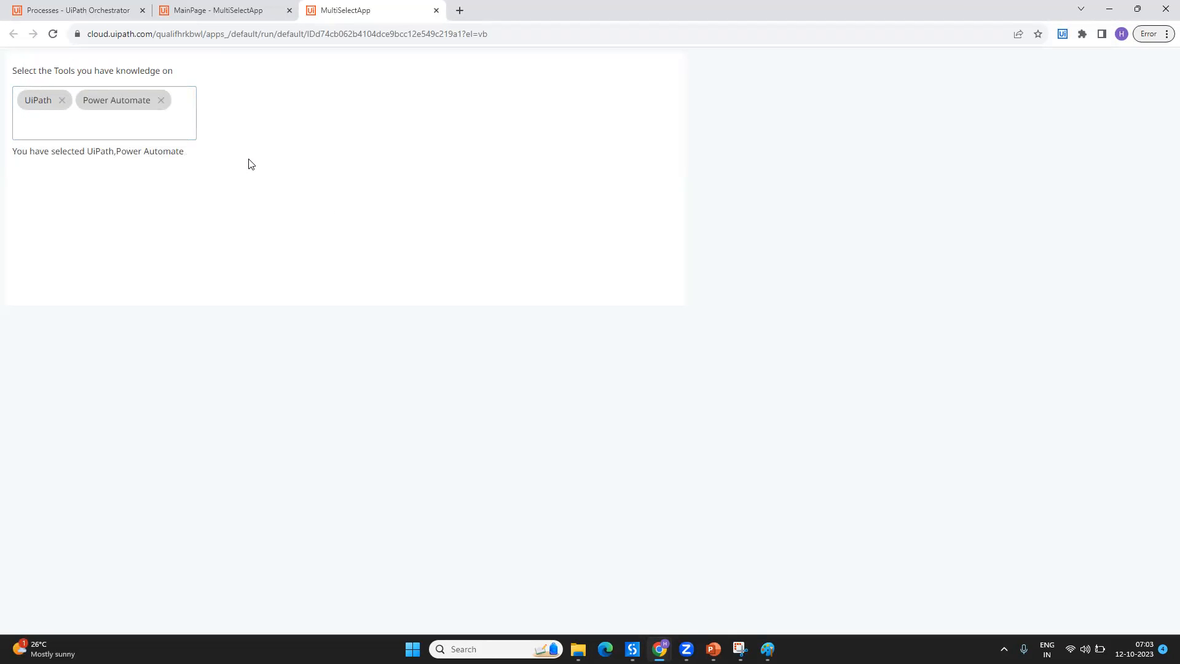
# Deselect Power Automate and select Automation Anywhere and Pega in the previewed tools dropdown
pyautogui.click(160, 100)
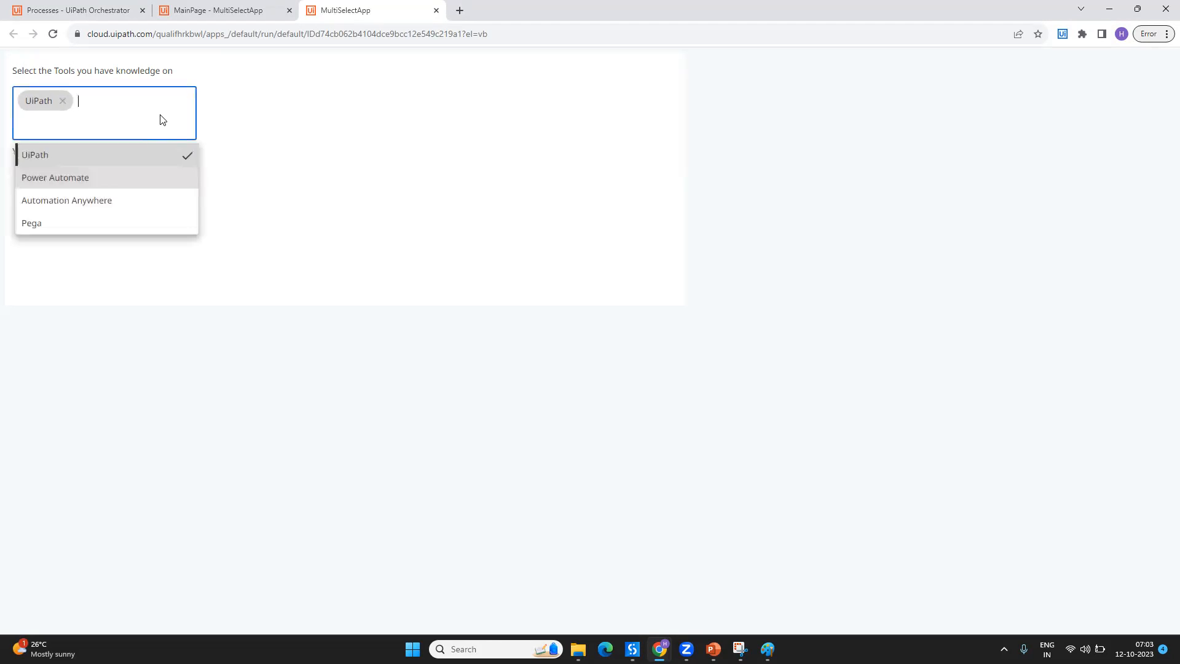
pyautogui.click(106, 209)
pyautogui.click(109, 225)
pyautogui.click(321, 232)
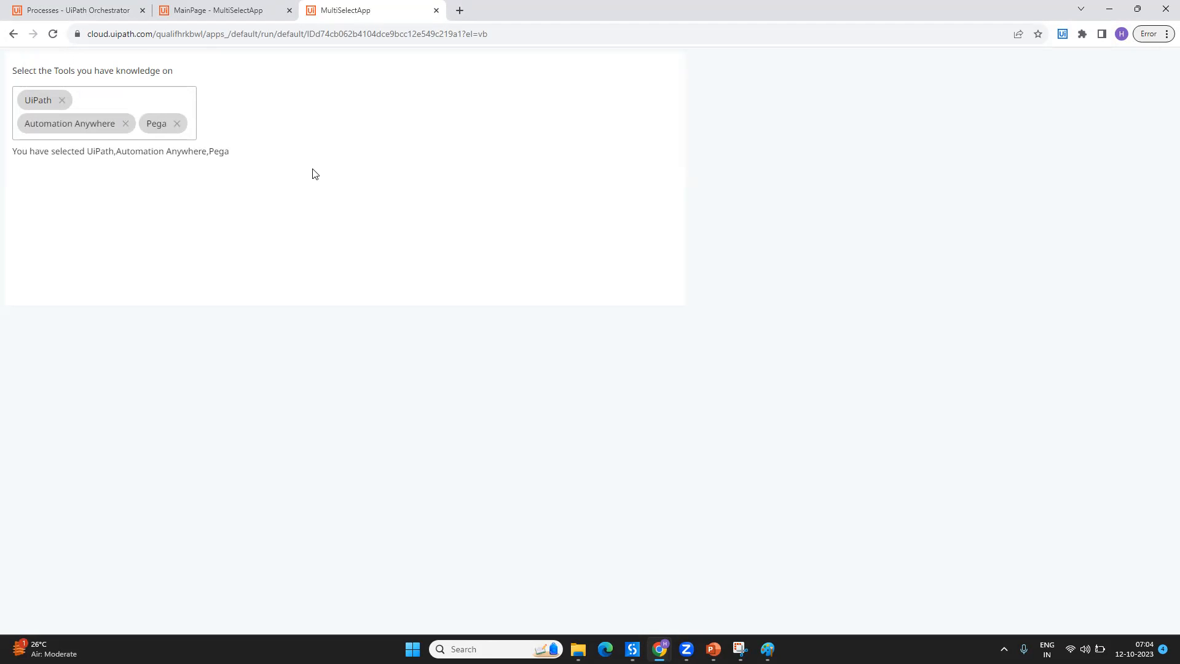
# Leave the app preview and go from the app editor to the Apps project list
pyautogui.moveTo(305, 4); pyautogui.dragTo(332, 141)
pyautogui.click(866, 145)
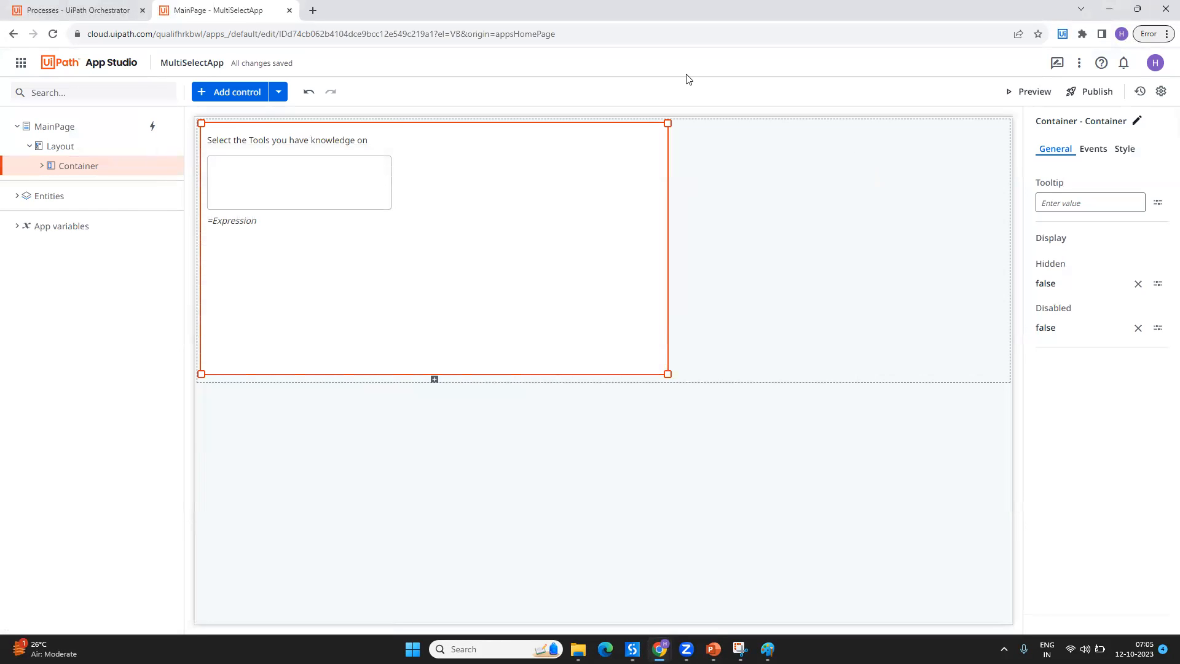
pyautogui.click(20, 63)
pyautogui.click(43, 195)
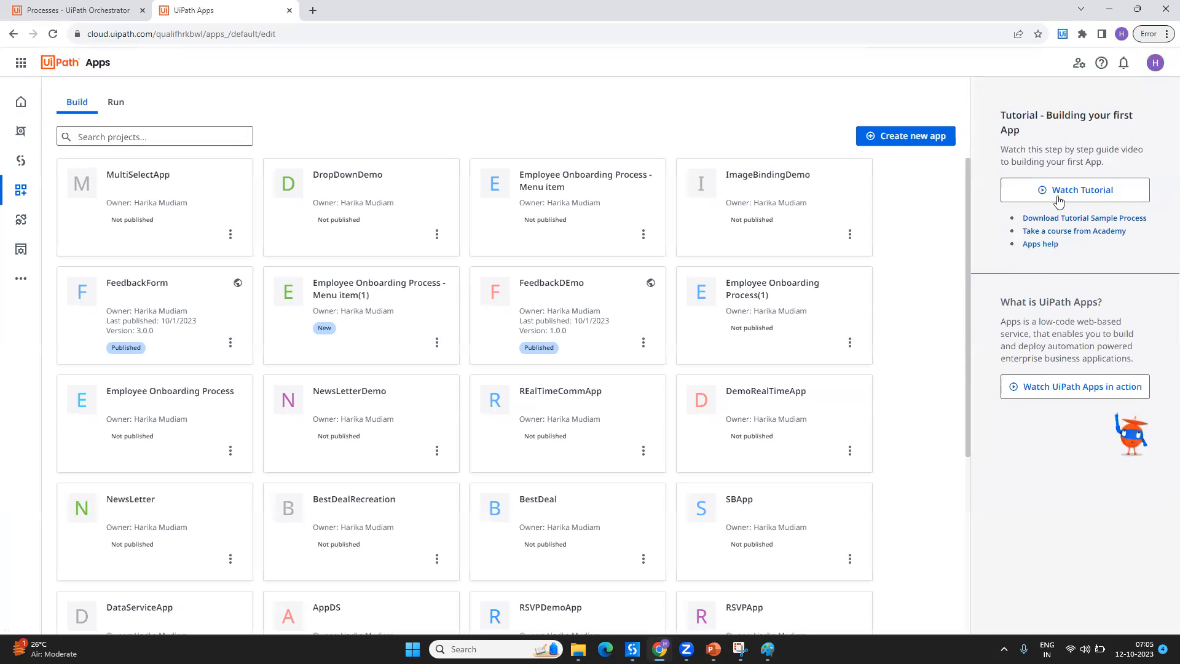
# Create a new app named MulriSelectDEmoAPp with the Blank Page template for its first page
pyautogui.click(922, 136)
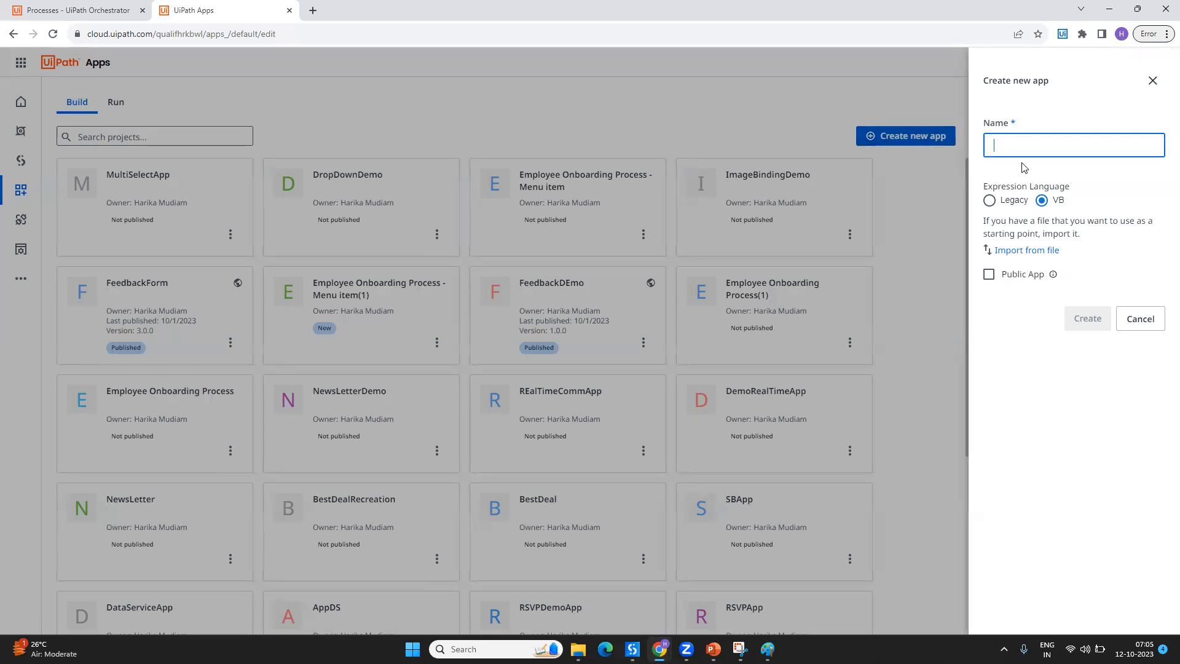
pyautogui.write('MulriSelec')
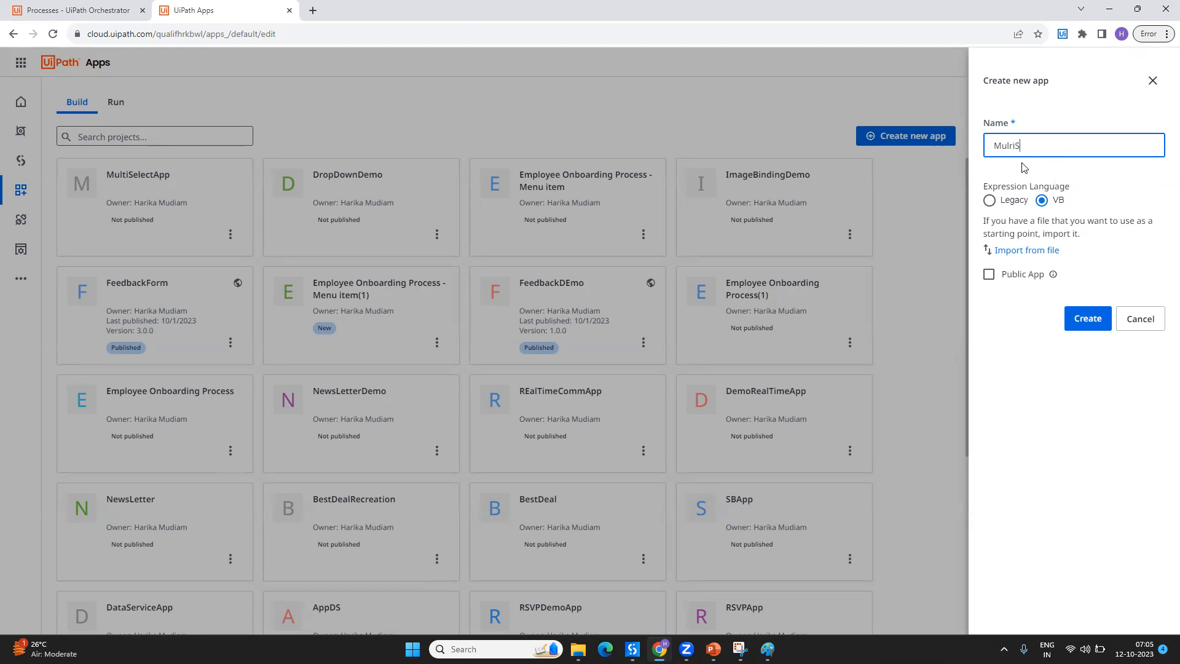
pyautogui.write('tDEmoAPp')
pyautogui.press('Return')
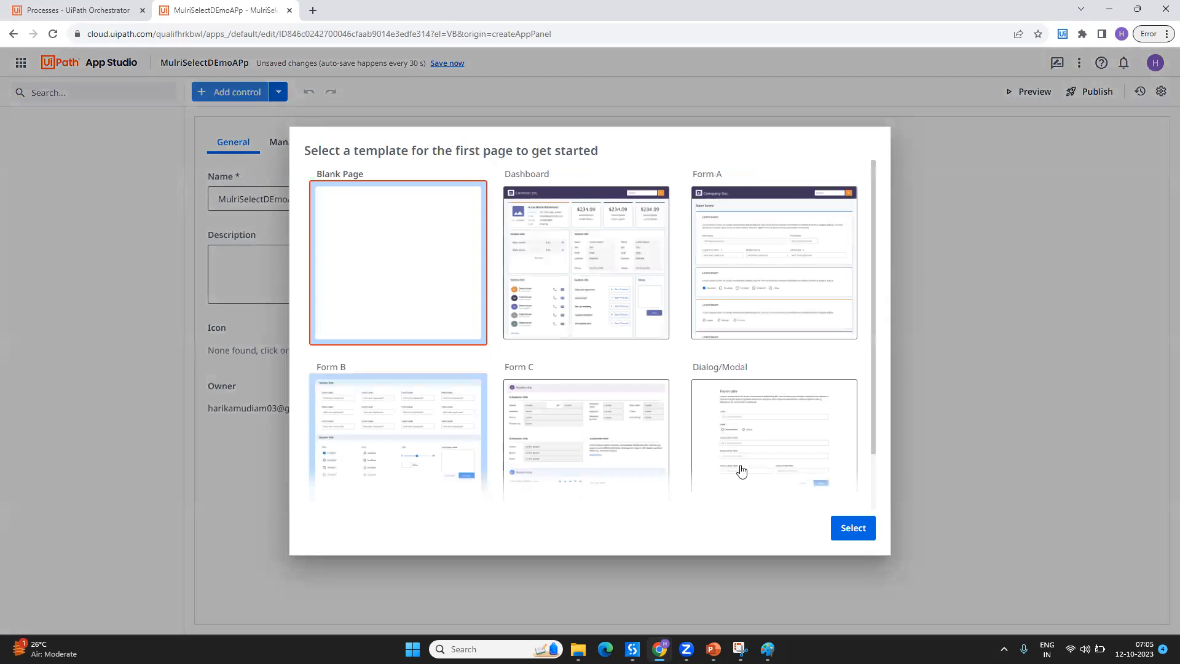
pyautogui.click(853, 528)
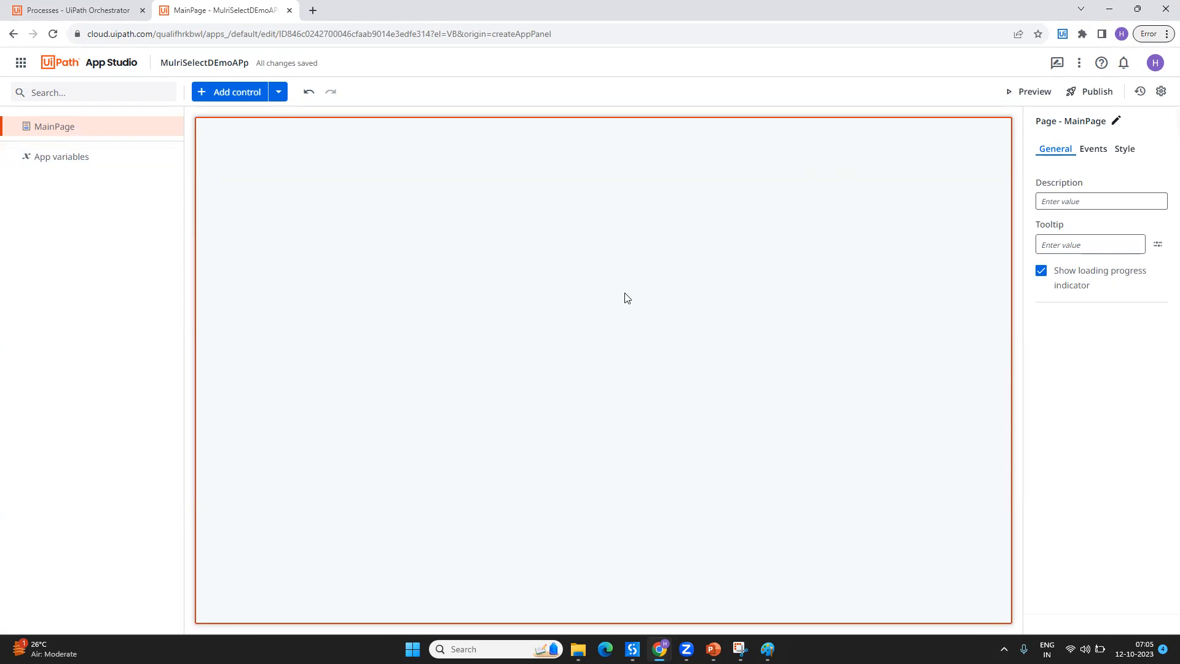
# Find the Multiselect dropdown control and place it near the upper-left corner of MainPage
pyautogui.click(215, 92)
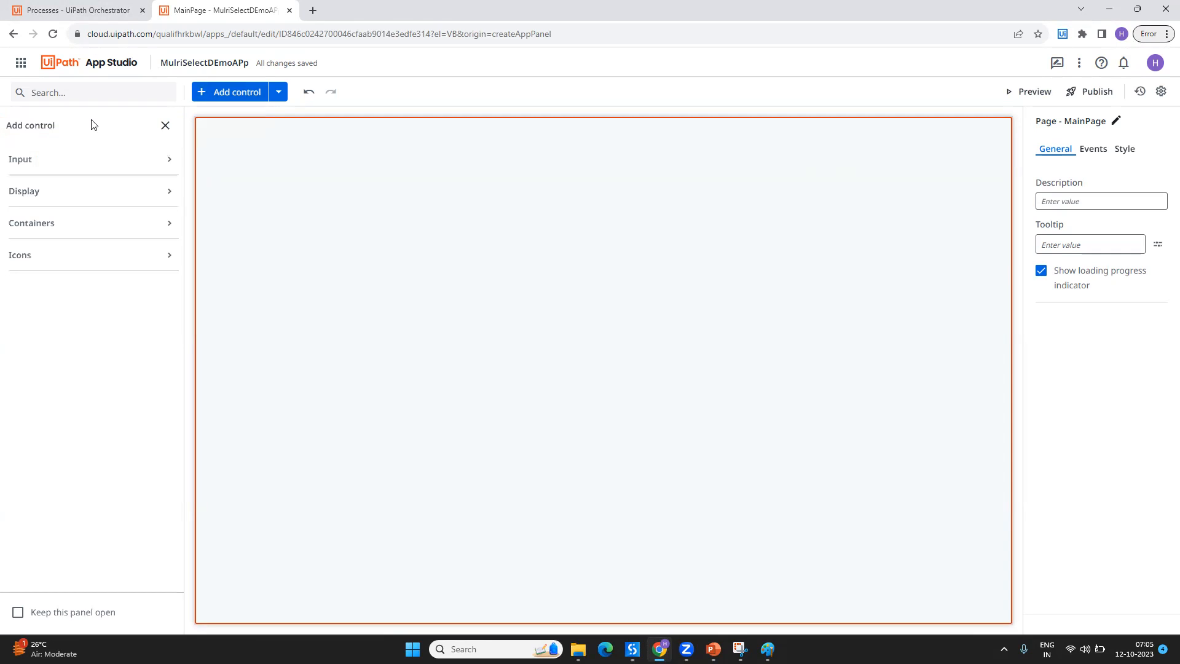
pyautogui.write('multise')
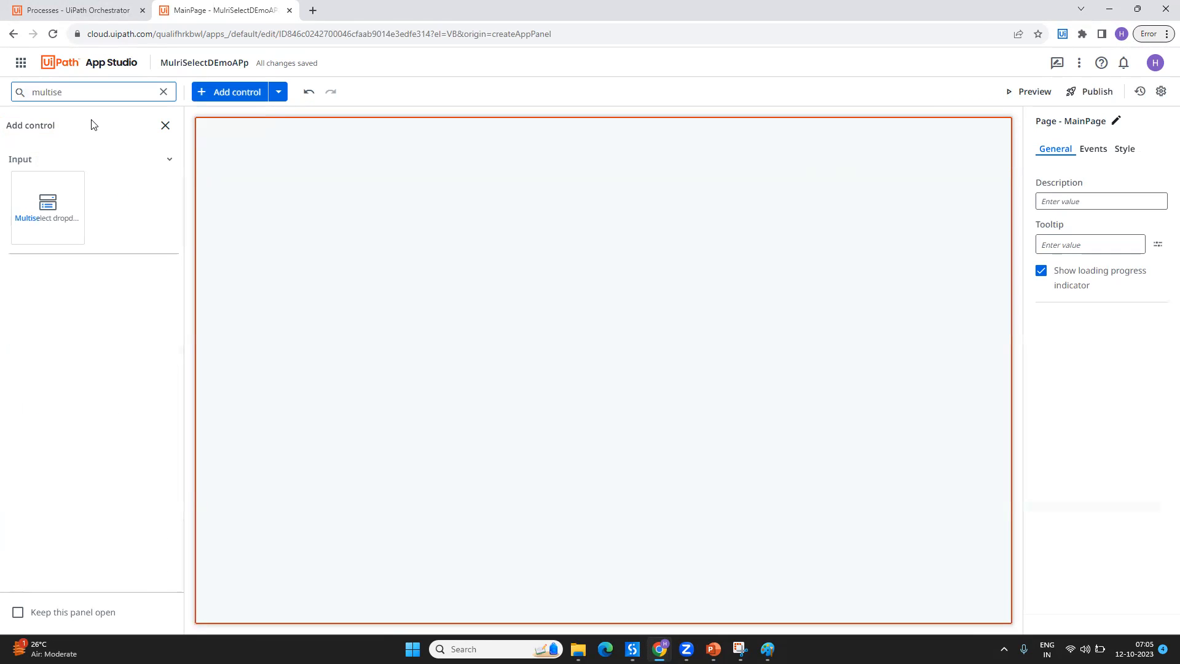
pyautogui.moveTo(47, 206); pyautogui.dragTo(257, 194)
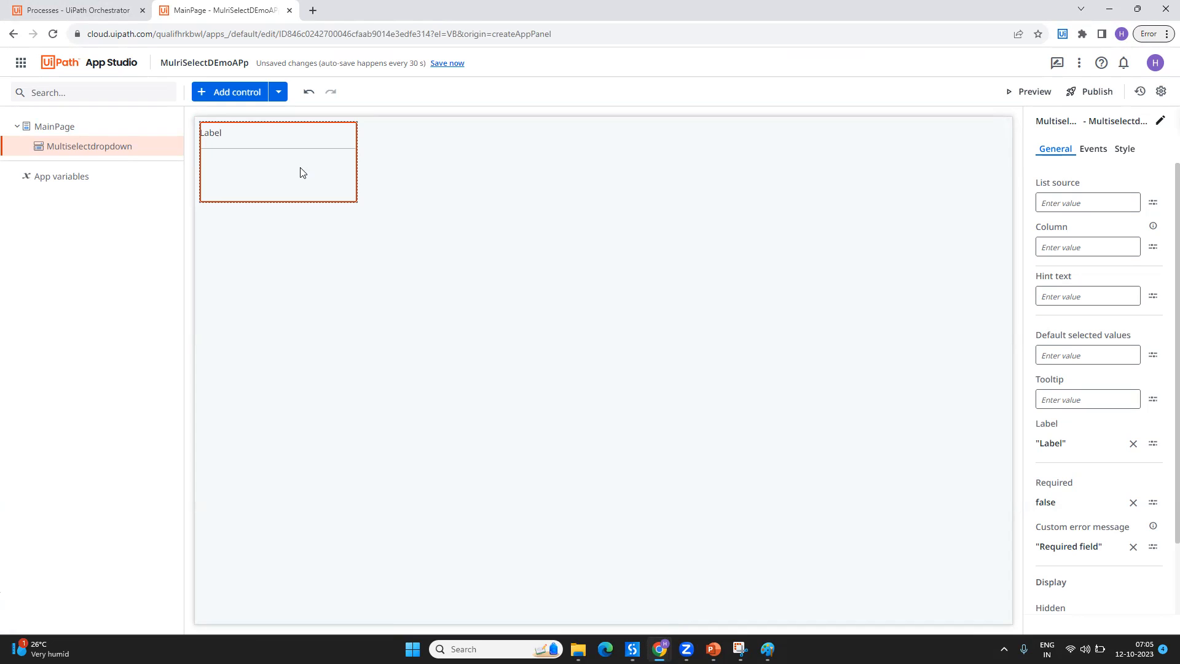
# Create a rule for MainPage's Loaded event with a Set Value action
pyautogui.click(51, 125)
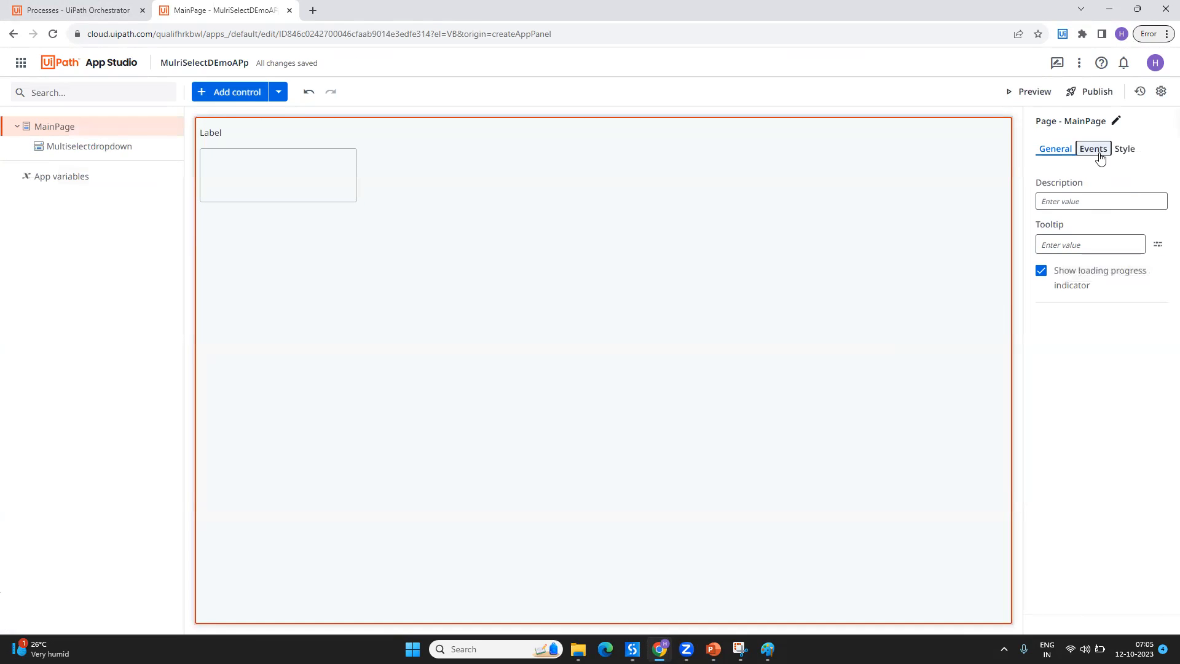
pyautogui.click(1100, 159)
pyautogui.click(1104, 207)
pyautogui.click(227, 186)
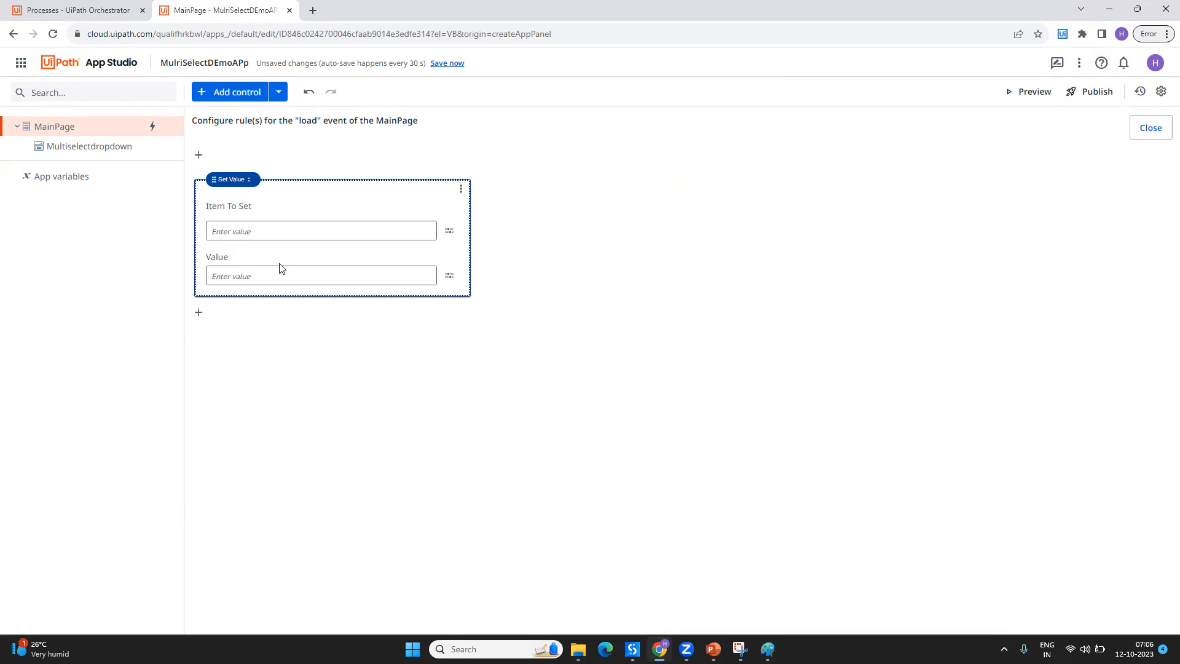
# Create a variable named Var_MultiSelect of type Array of Text from the Item To Set expression
pyautogui.click(450, 231)
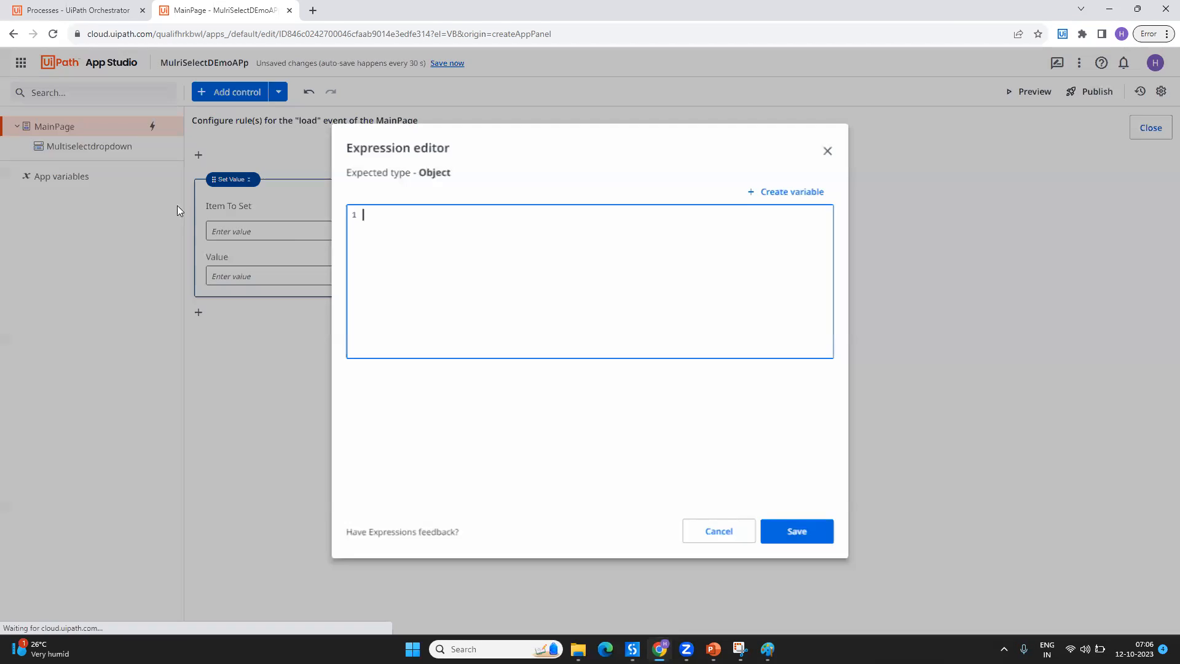
pyautogui.click(789, 189)
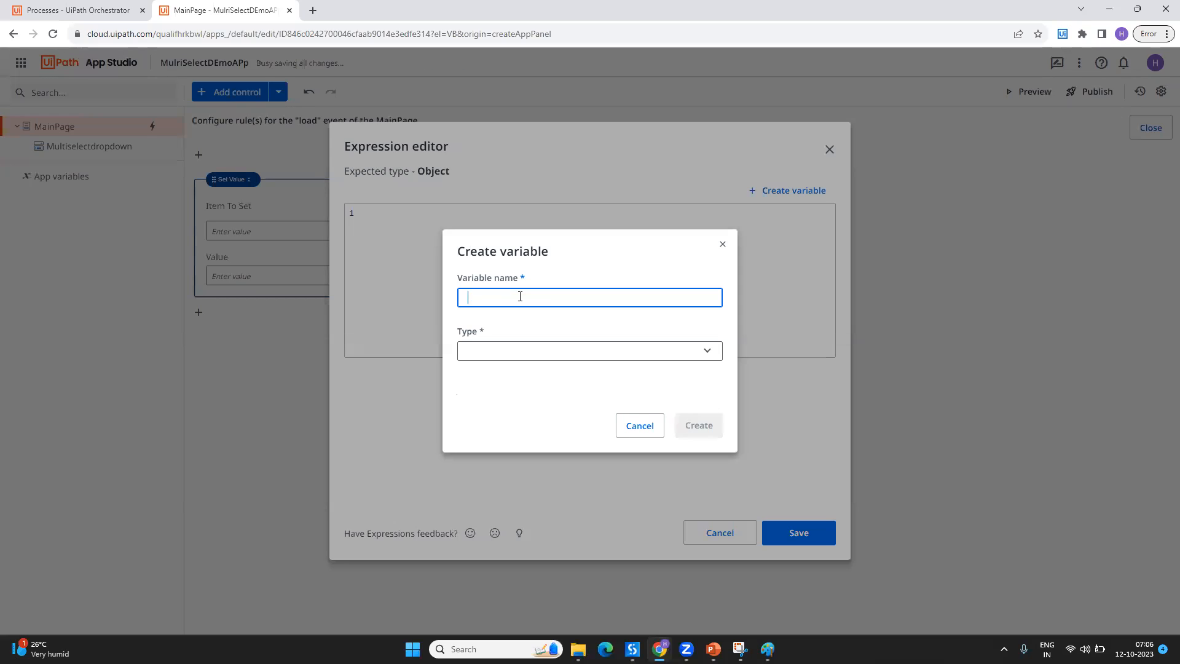
pyautogui.write('Var_MultiSelect')
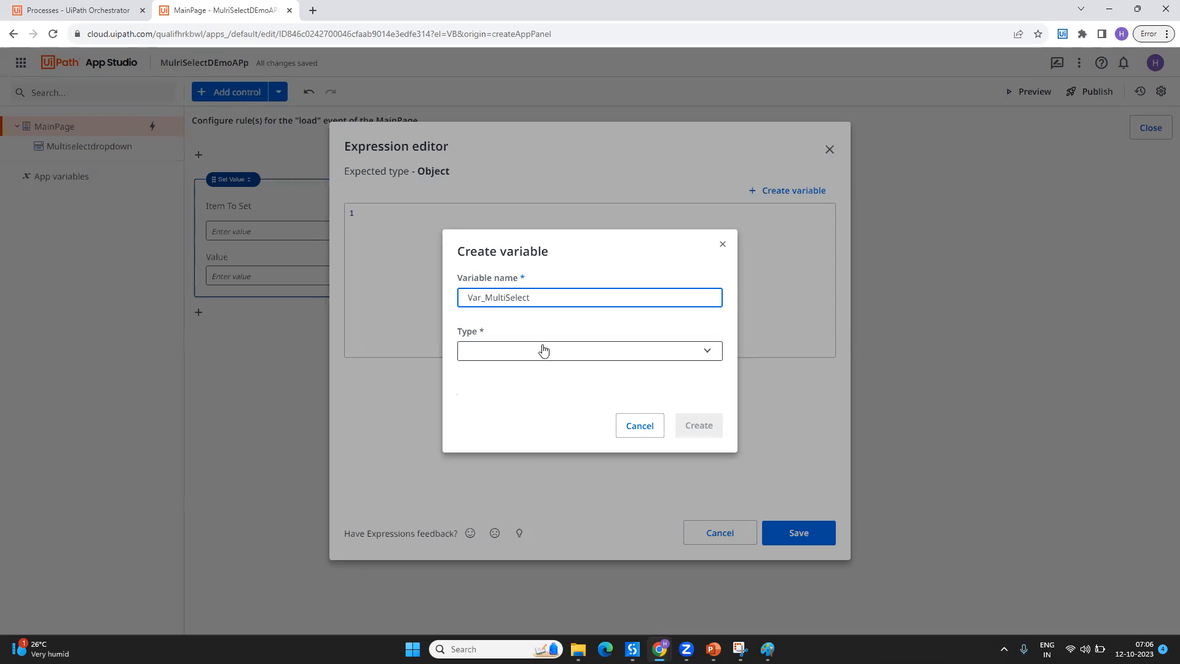
pyautogui.click(529, 355)
pyautogui.click(557, 375)
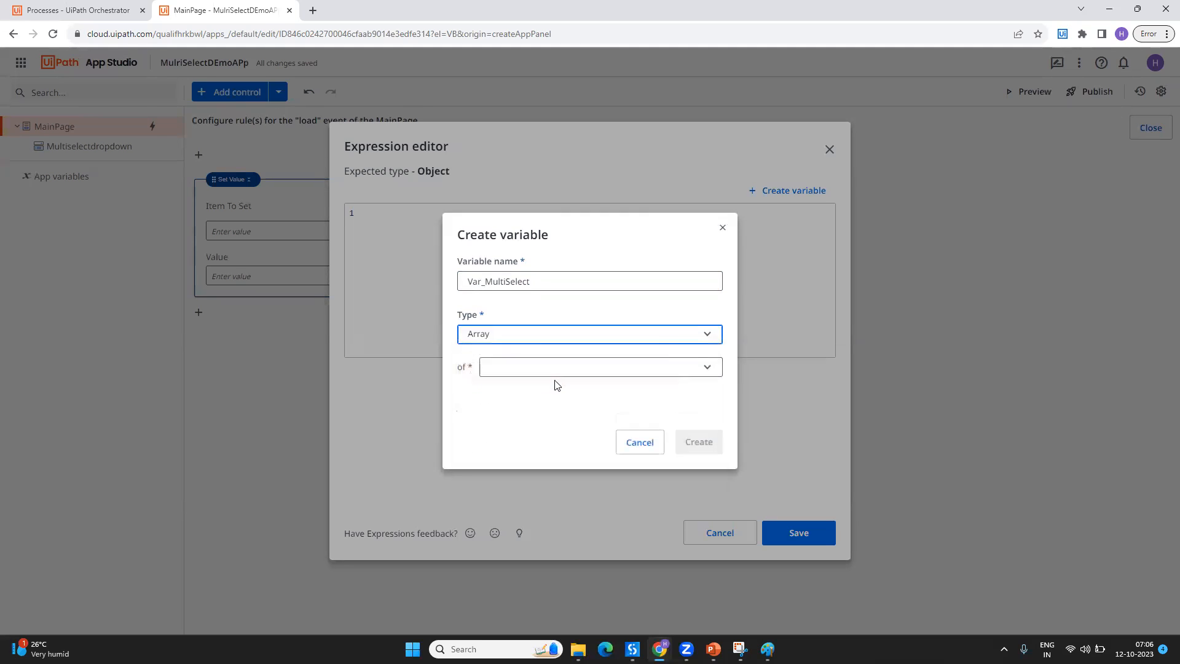
pyautogui.click(548, 368)
pyautogui.click(519, 483)
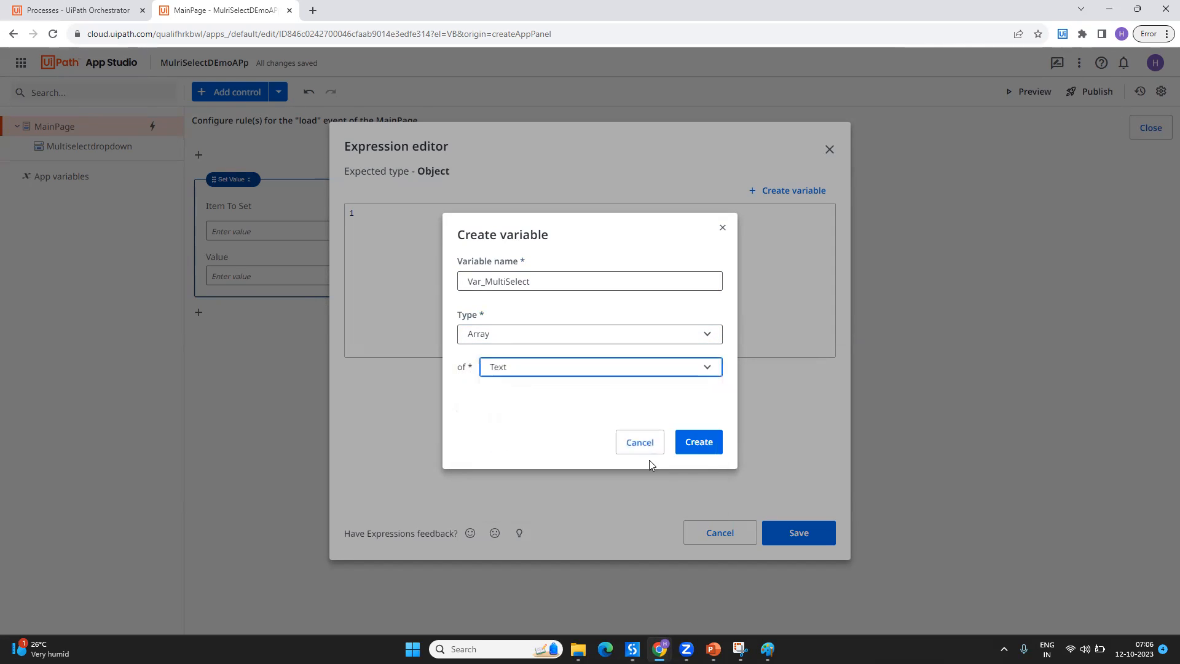
pyautogui.click(721, 451)
# Set the Set Value rule's Item To Set to Var_MultiSelect and expand the app variables list
pyautogui.click(611, 228)
pyautogui.write('var')
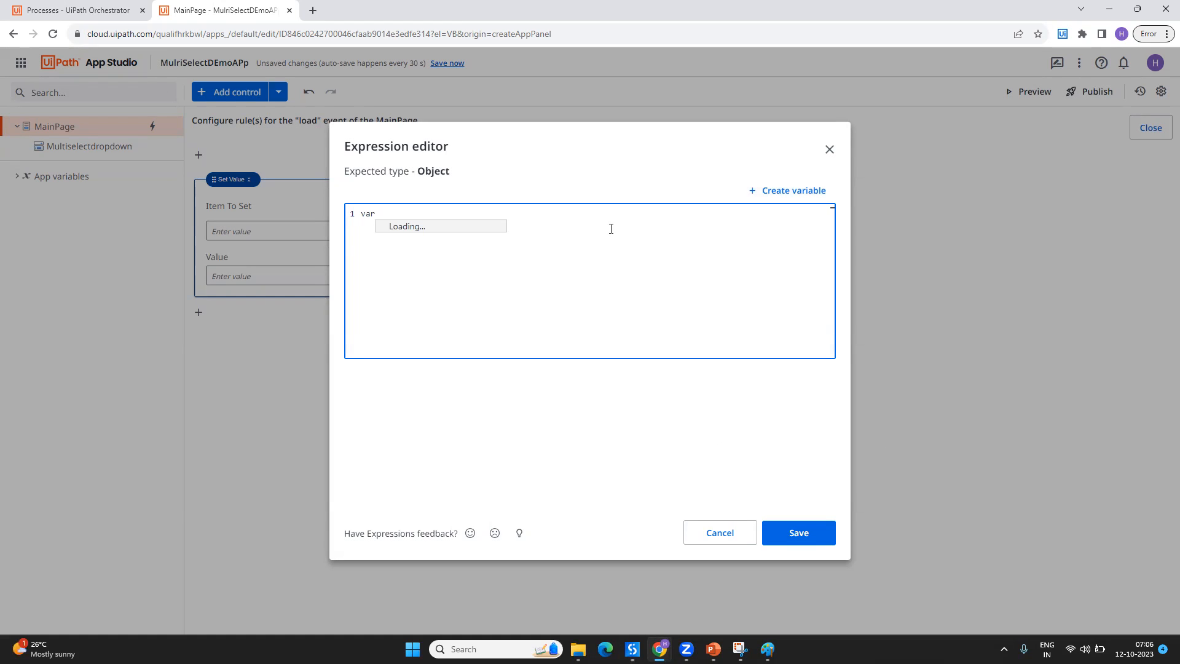
pyautogui.press('Return')
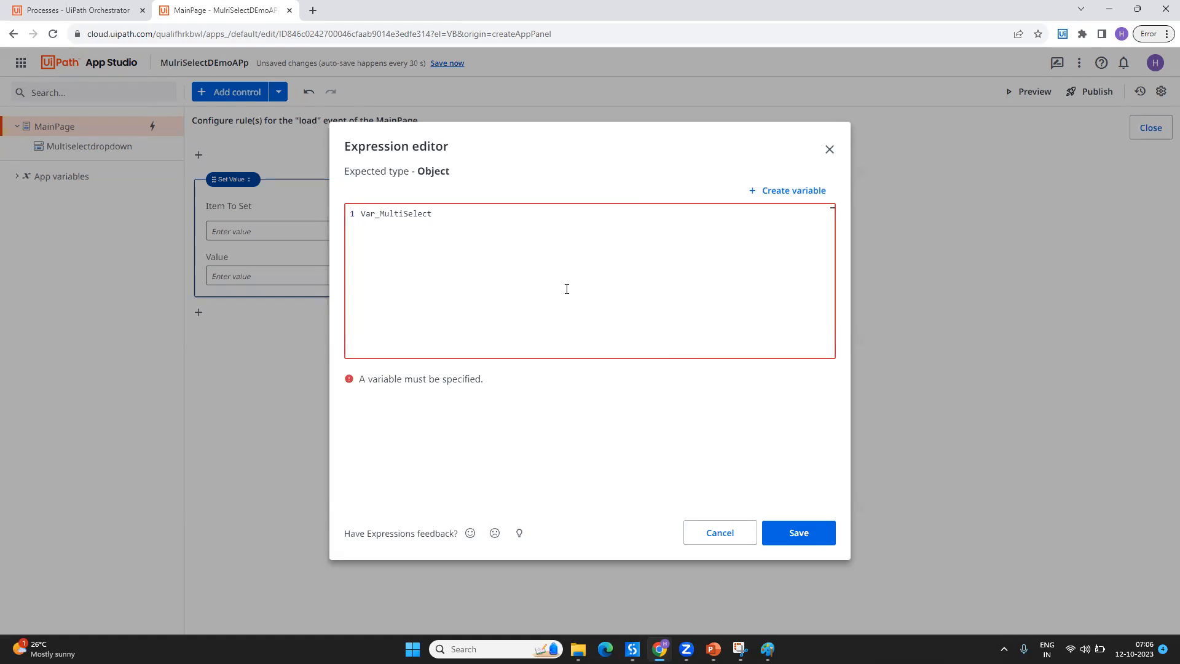
pyautogui.click(794, 538)
pyautogui.click(18, 176)
pyautogui.click(168, 177)
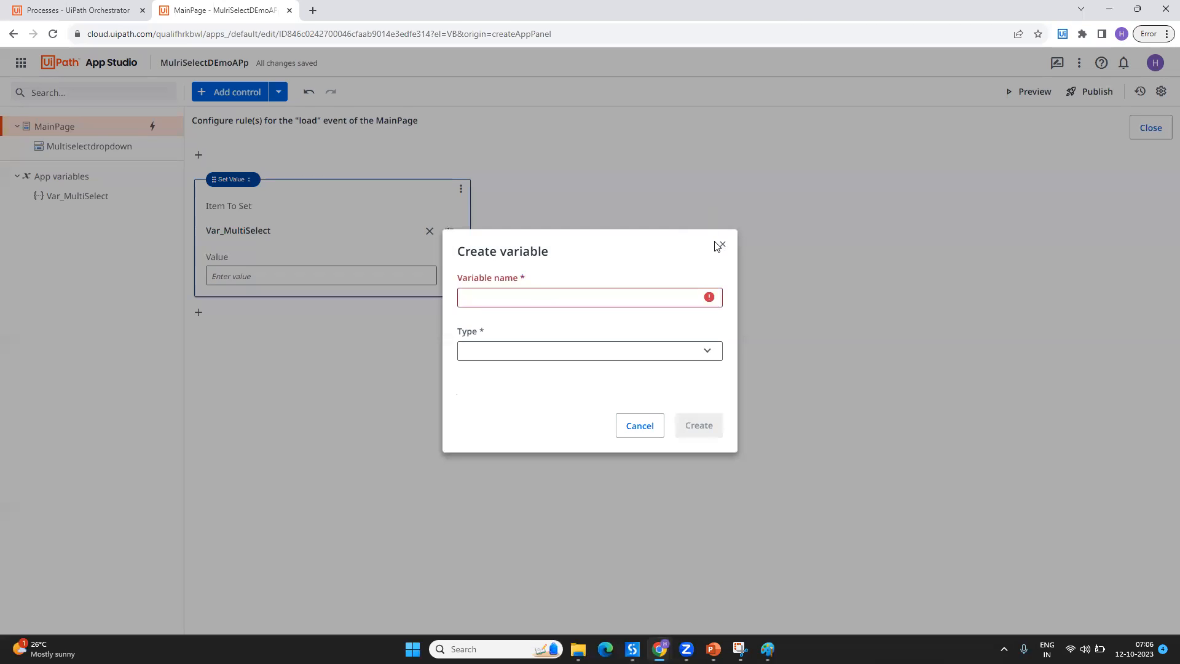
pyautogui.click(717, 243)
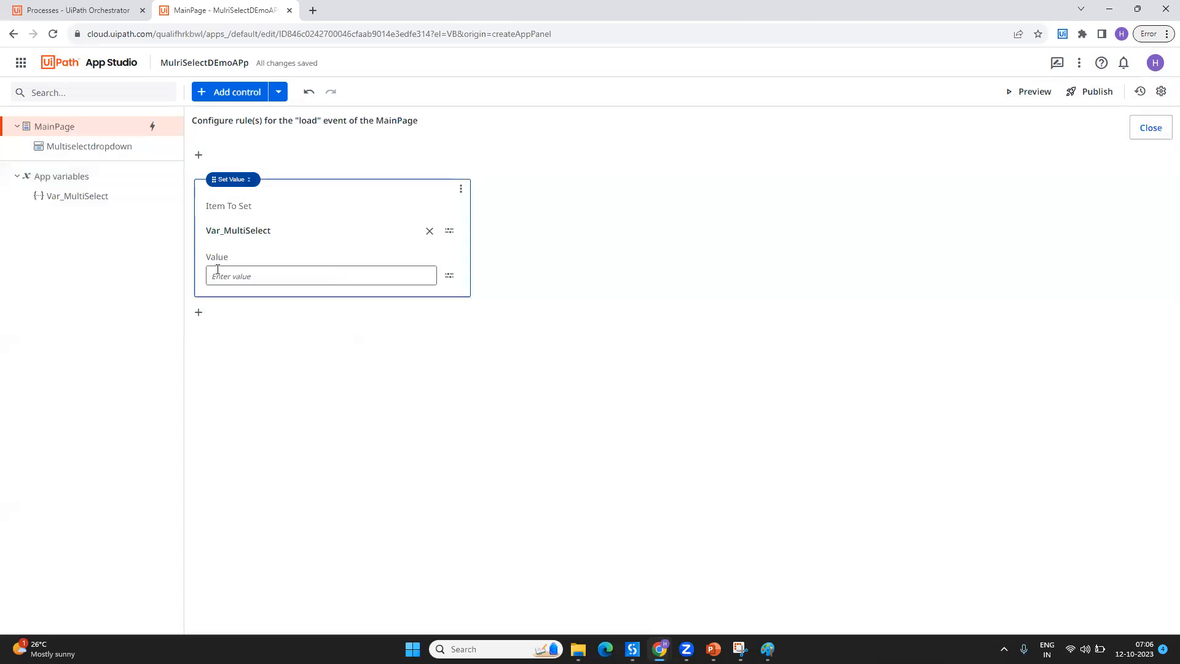
# Set the rule's Value to new string() {"UiPath","Power Automate","Automation Anywhere","Pega"} and save the expression
pyautogui.click(449, 276)
pyautogui.click(523, 300)
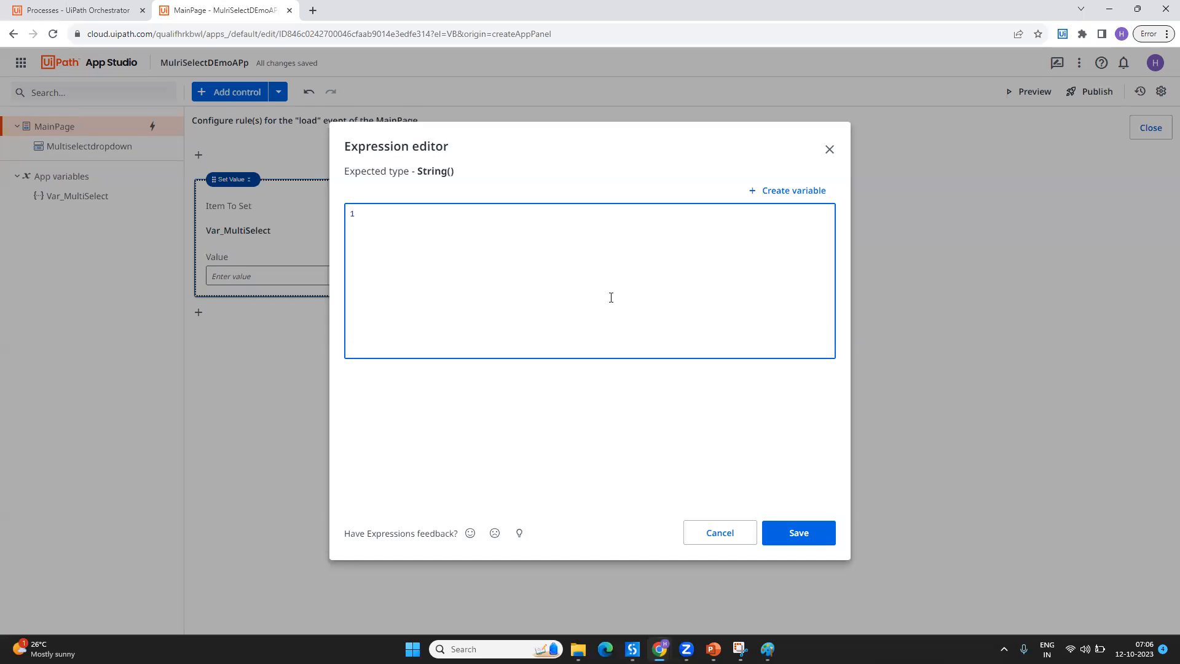
pyautogui.write('new string() {')
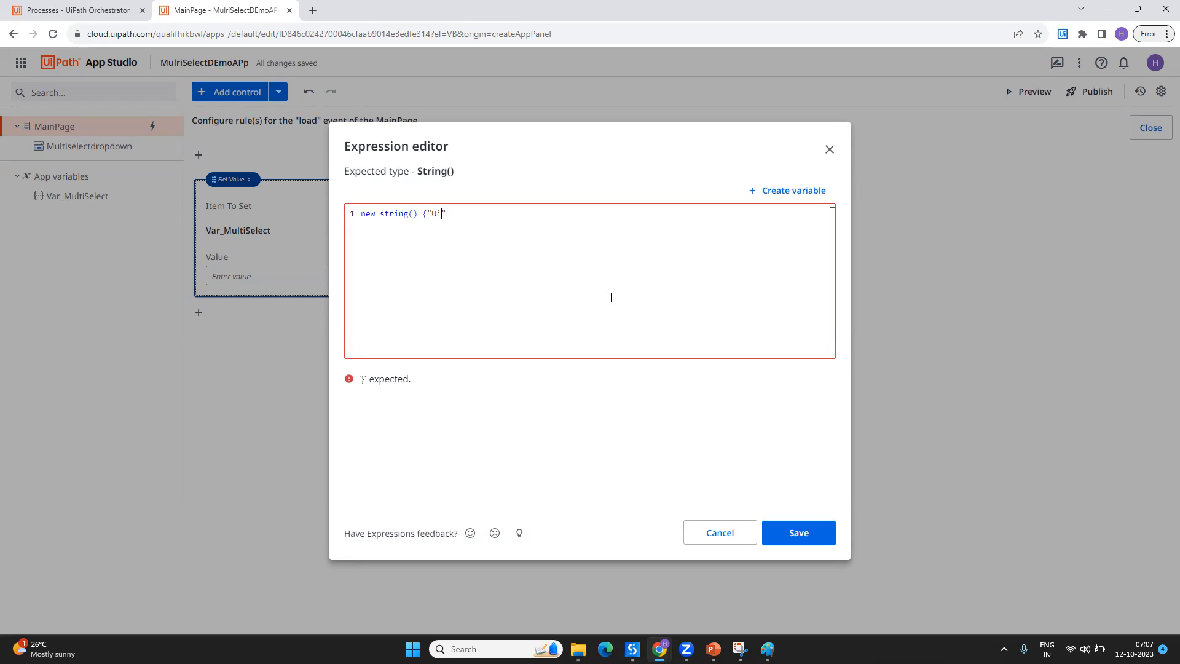
pyautogui.write('"UiPath","Power Automate","Automation Anywhere')
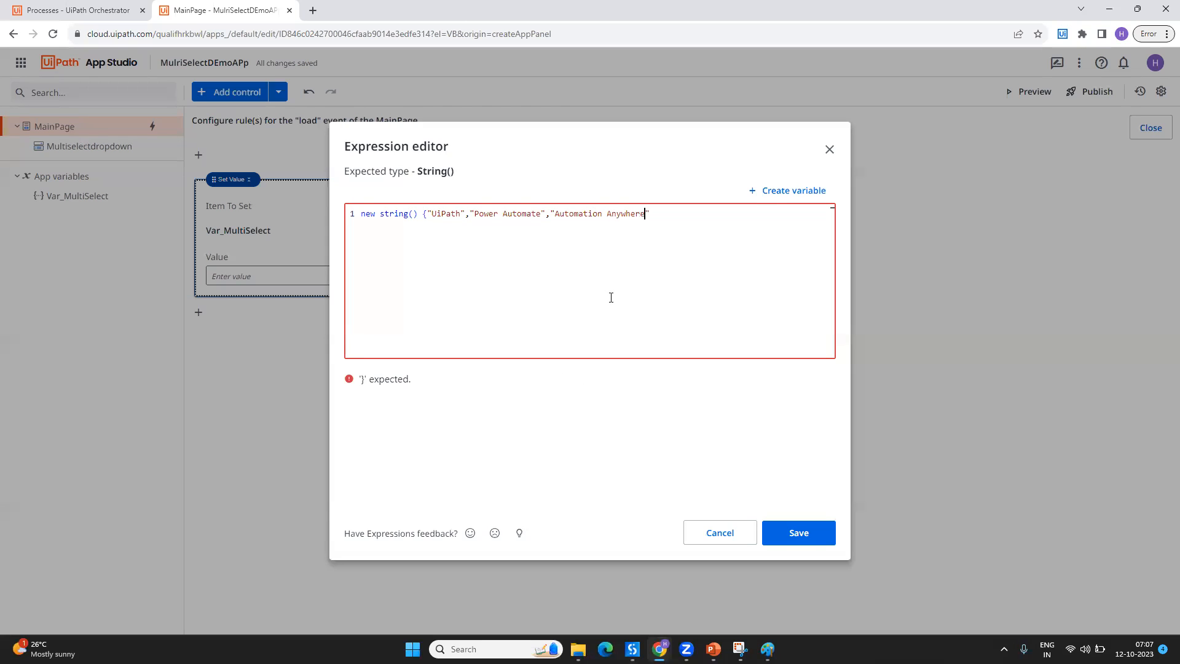
pyautogui.write('","Pega"}')
pyautogui.click(801, 536)
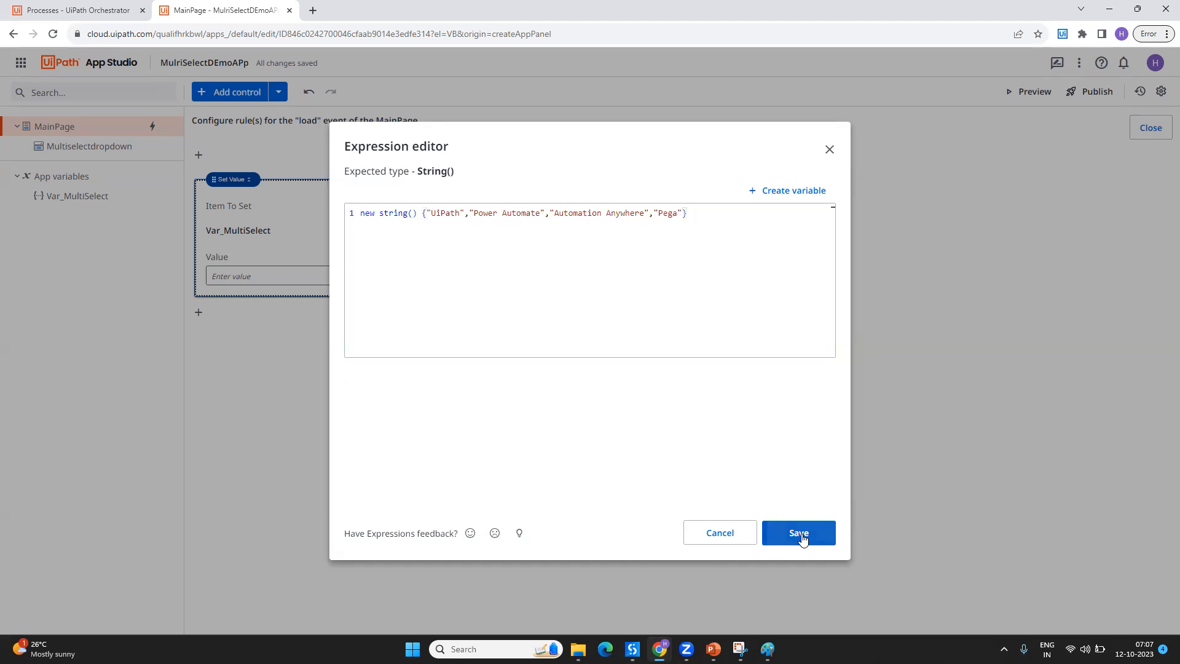
# Set the Multiselectdropdown's List source to AppsDataSource.from(Var_MultiSelect) and save the expression
pyautogui.click(58, 148)
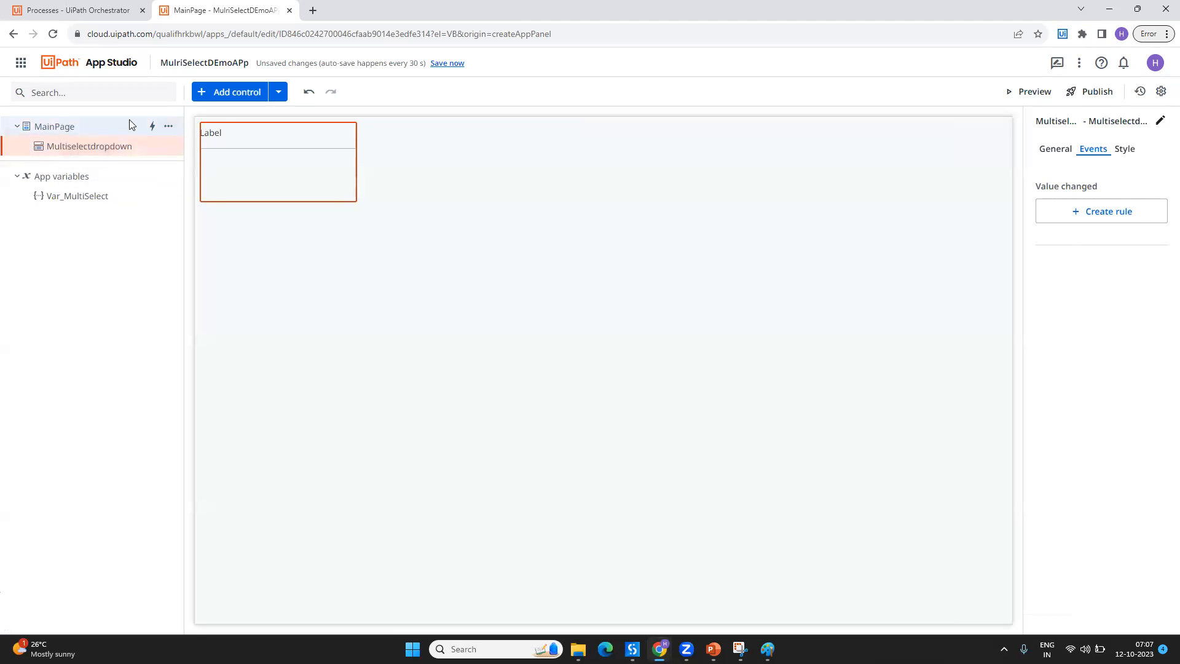
pyautogui.click(64, 126)
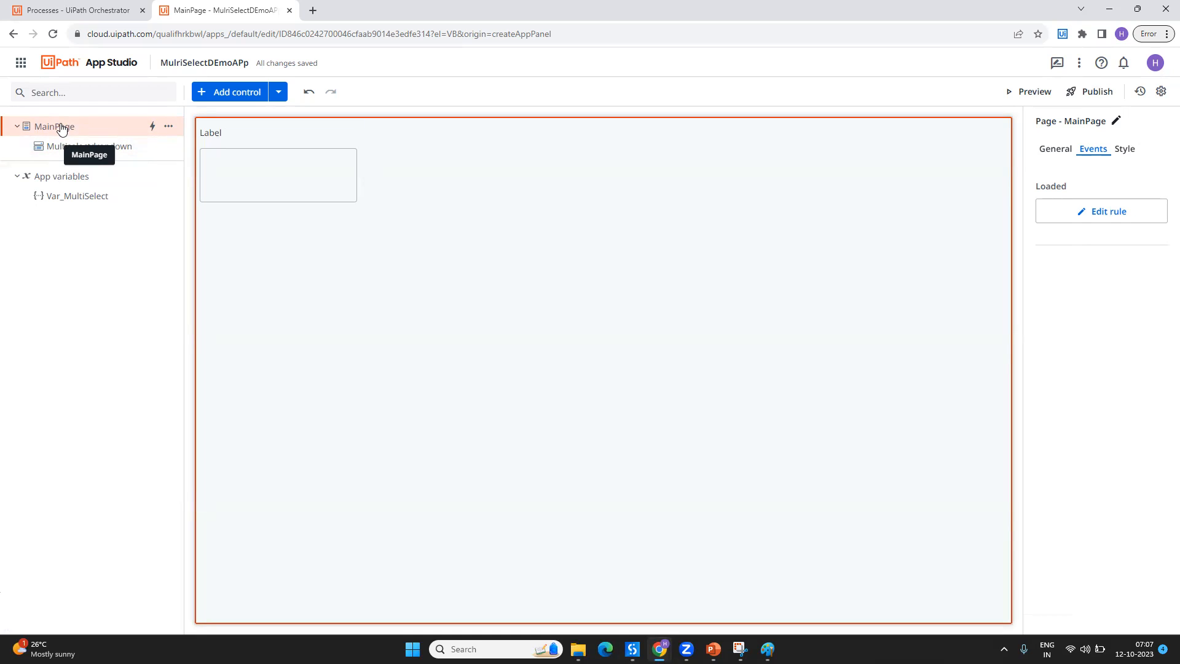
pyautogui.click(95, 147)
pyautogui.click(1056, 149)
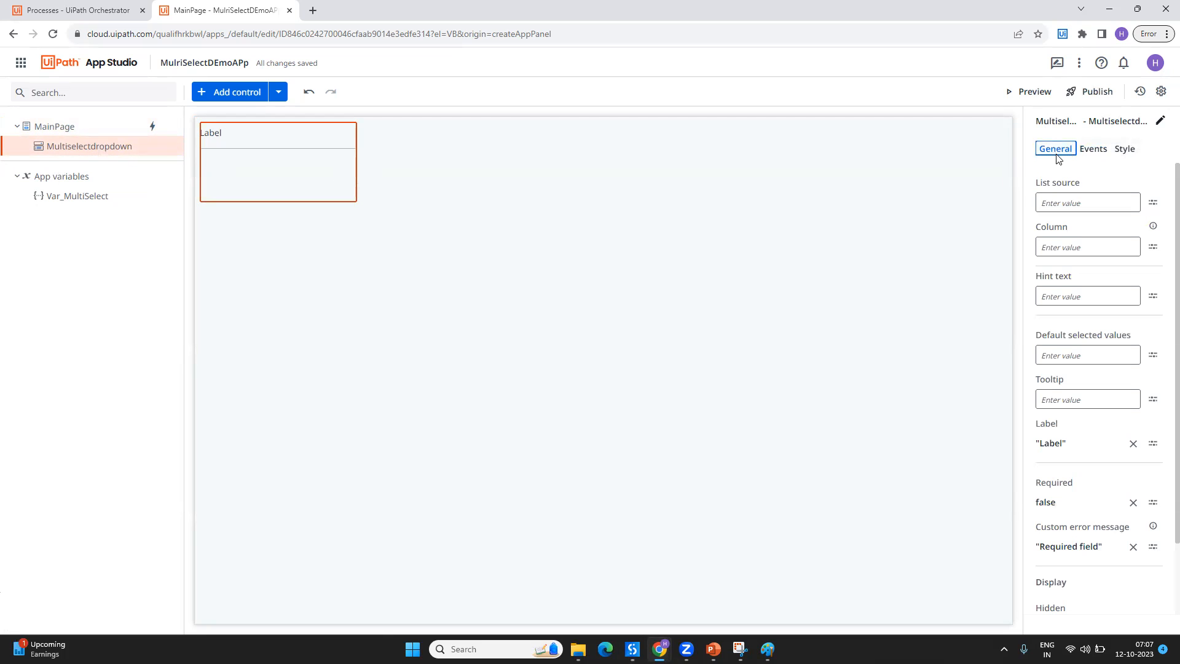
pyautogui.click(1153, 203)
pyautogui.click(1138, 227)
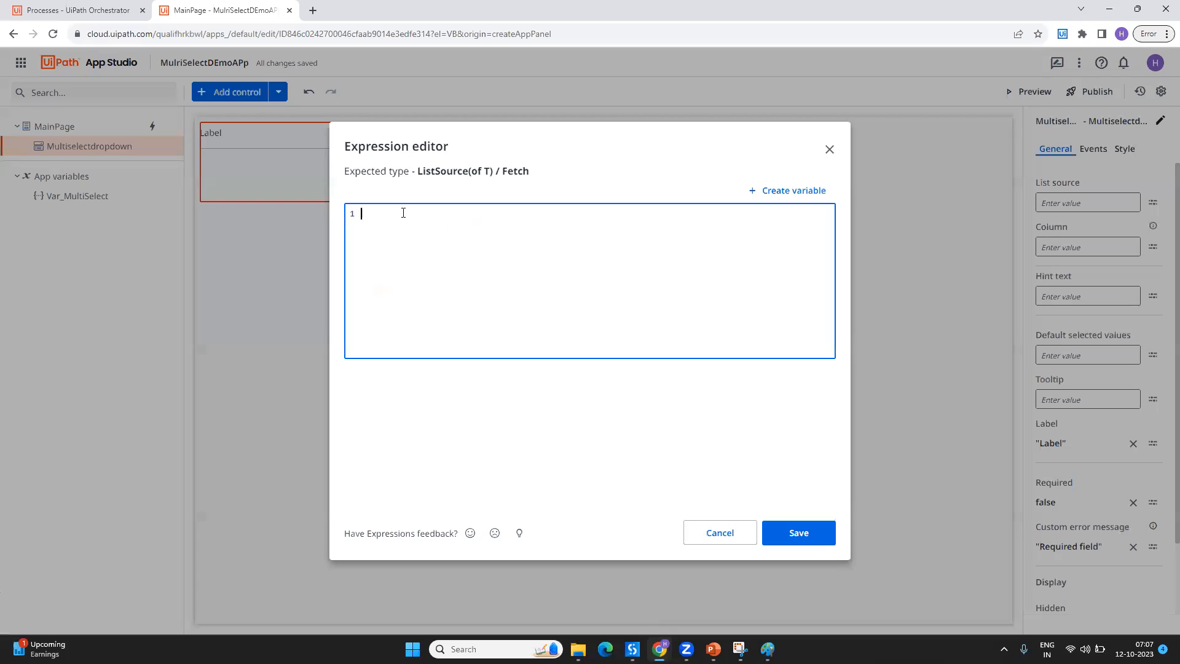
pyautogui.write('appsDataSource')
pyautogui.press('Down')
pyautogui.press('Return')
pyautogui.write('.from(var')
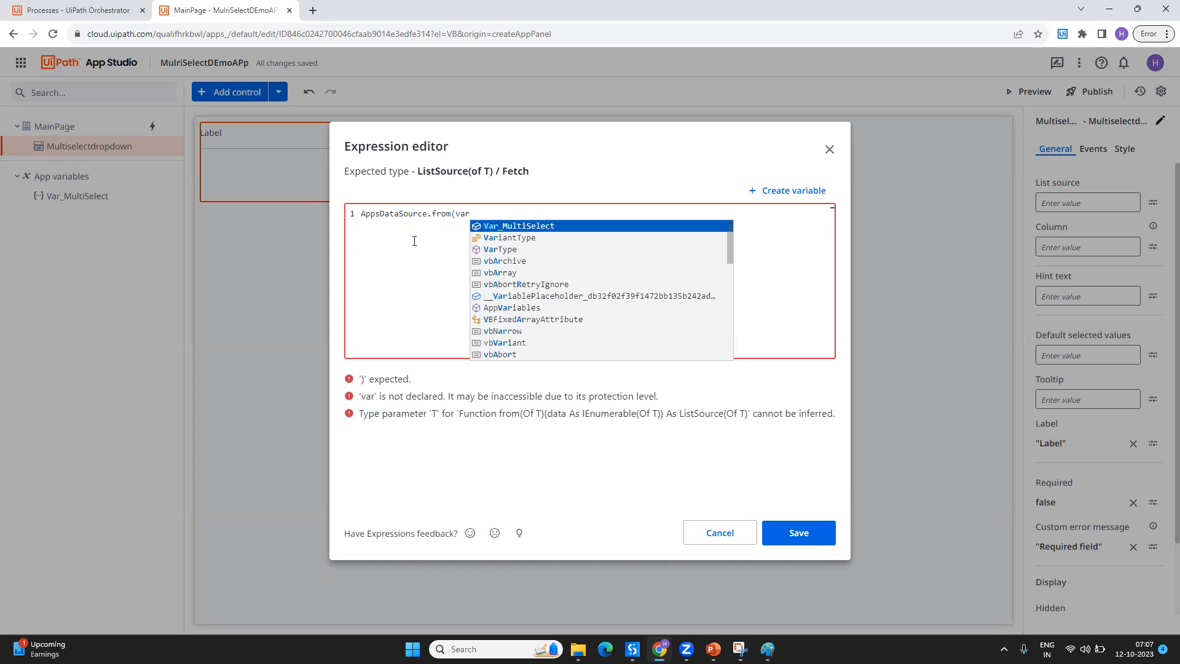
pyautogui.press('Return')
pyautogui.write(')')
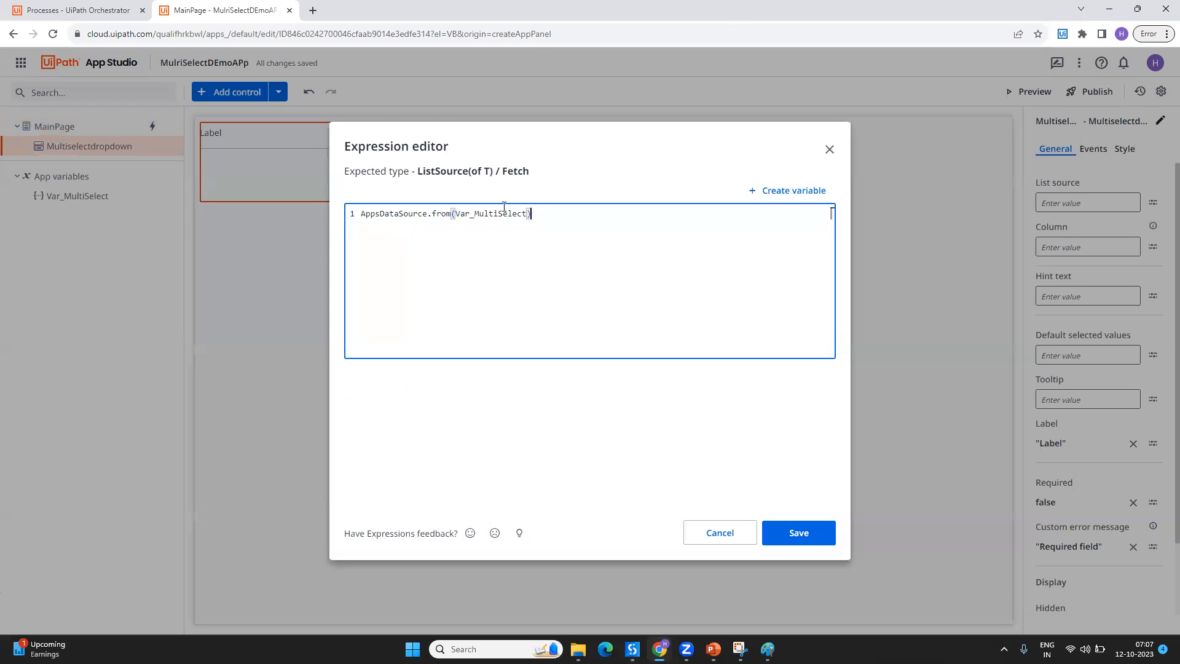
pyautogui.click(814, 535)
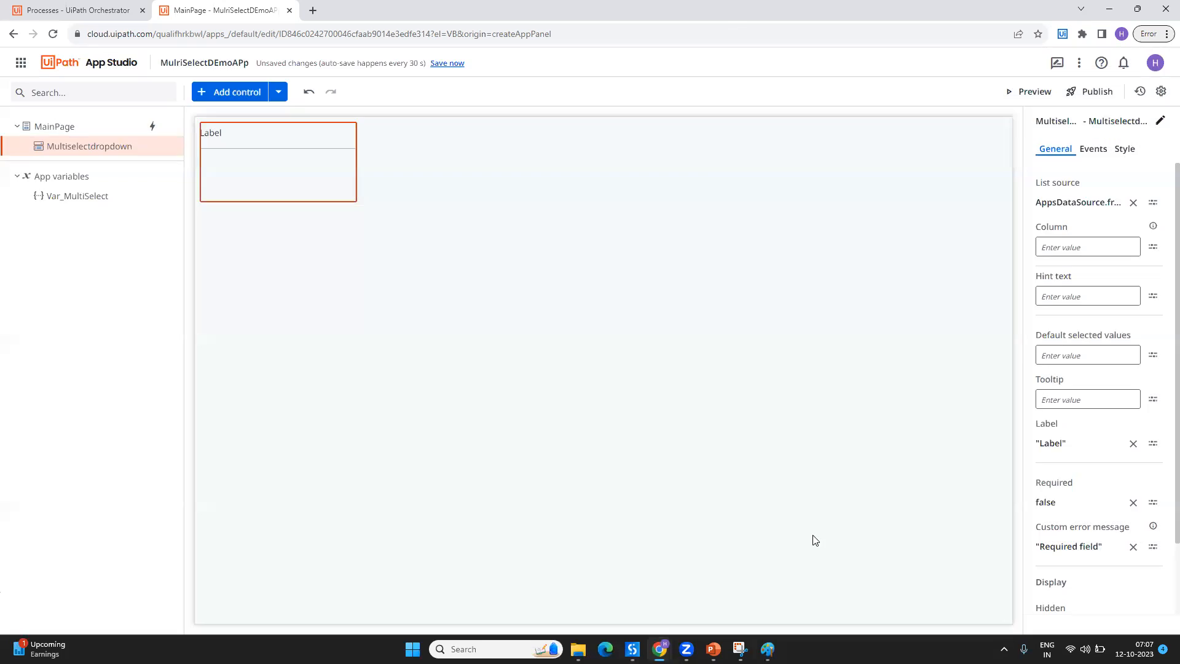
# Preview the app, select UiPath, Power Automate and Automation Anywhere in the dropdown, and return to the editor with the preview closed
pyautogui.click(86, 125)
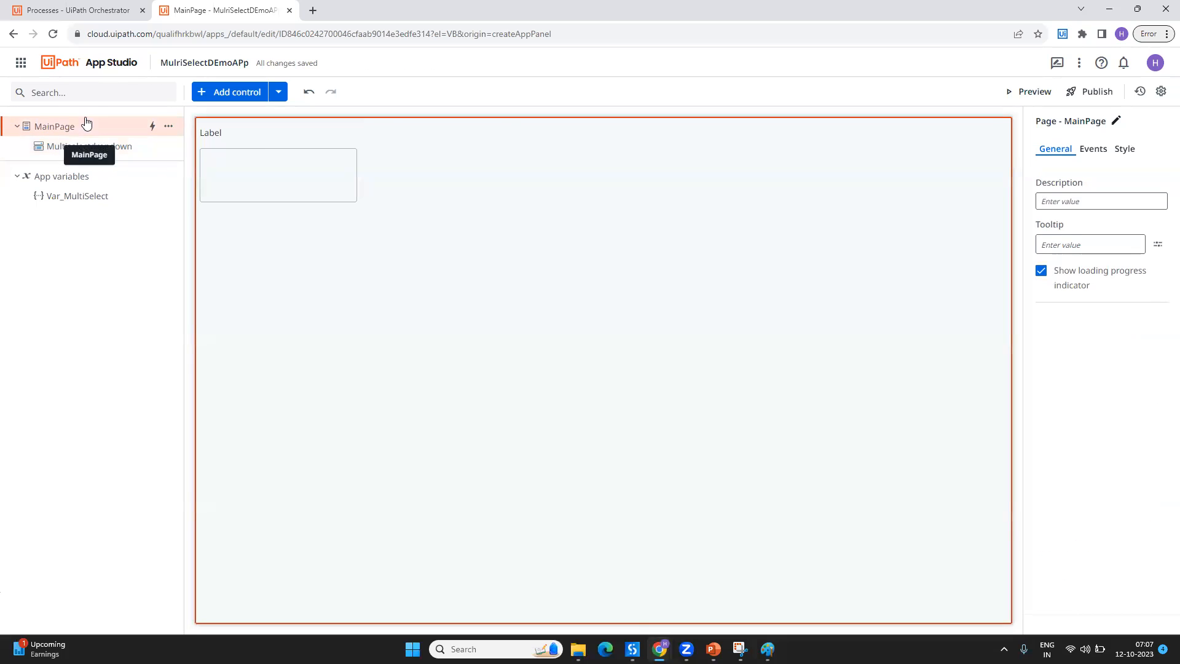
pyautogui.click(85, 156)
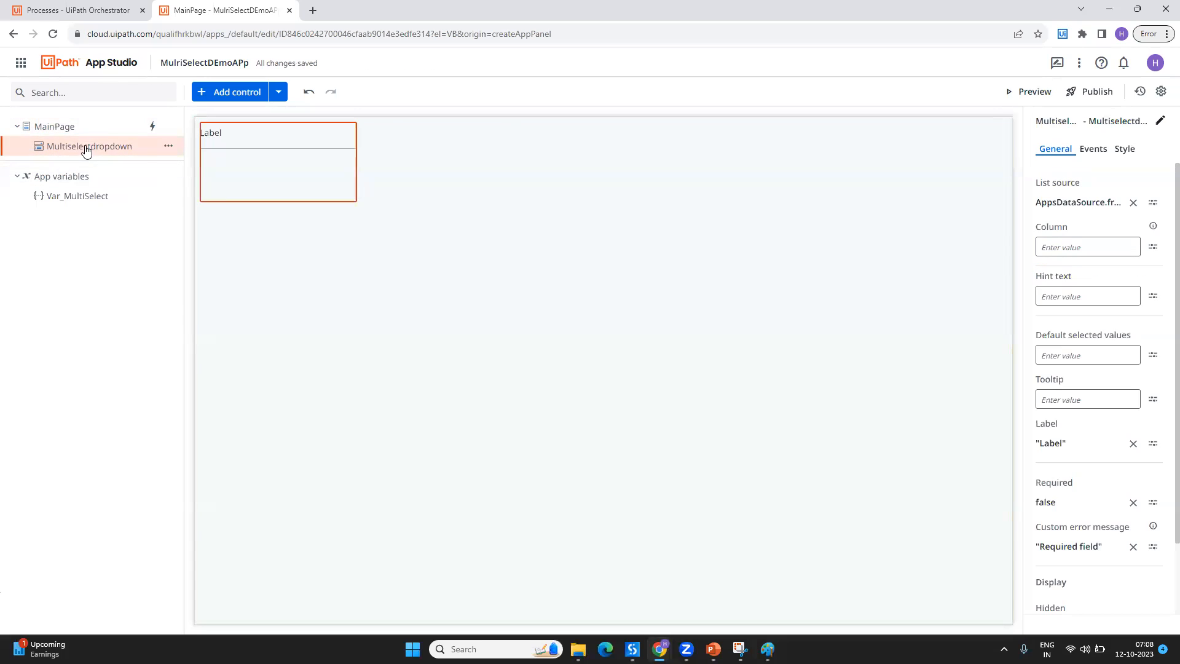
pyautogui.click(1021, 93)
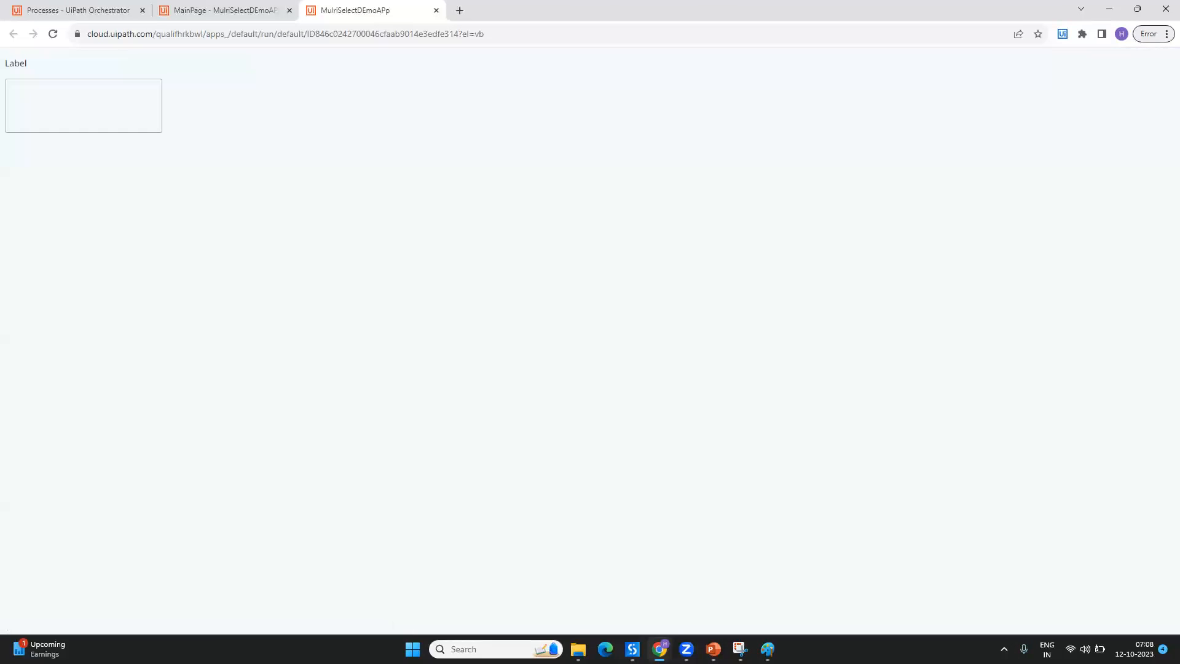
pyautogui.click(71, 88)
pyautogui.click(71, 147)
pyautogui.click(72, 171)
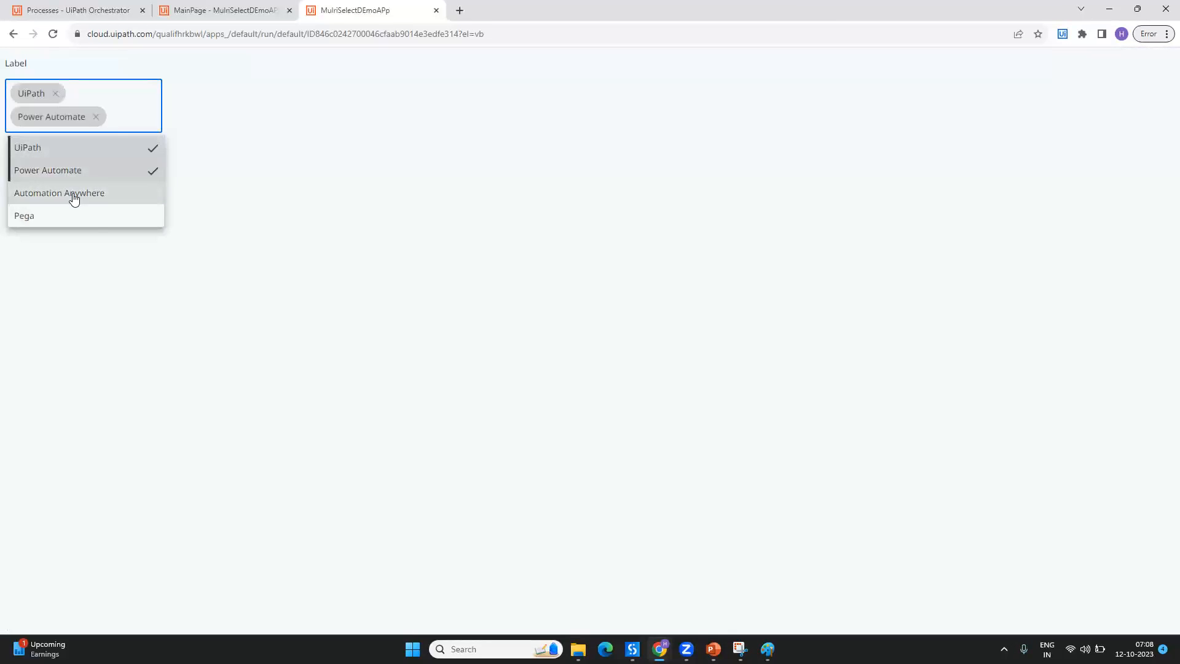
pyautogui.click(74, 193)
pyautogui.click(73, 111)
pyautogui.scroll(-1, 74, 111)
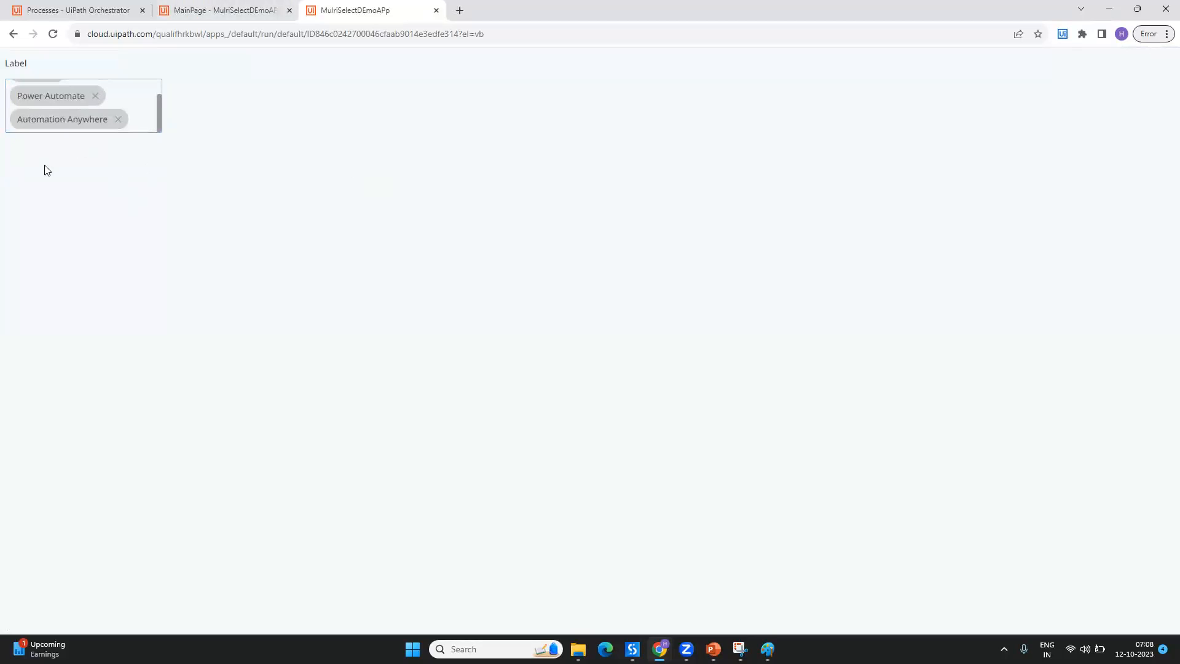
pyautogui.click(246, 9)
pyautogui.moveTo(369, 9); pyautogui.dragTo(242, 92)
pyautogui.click(853, 86)
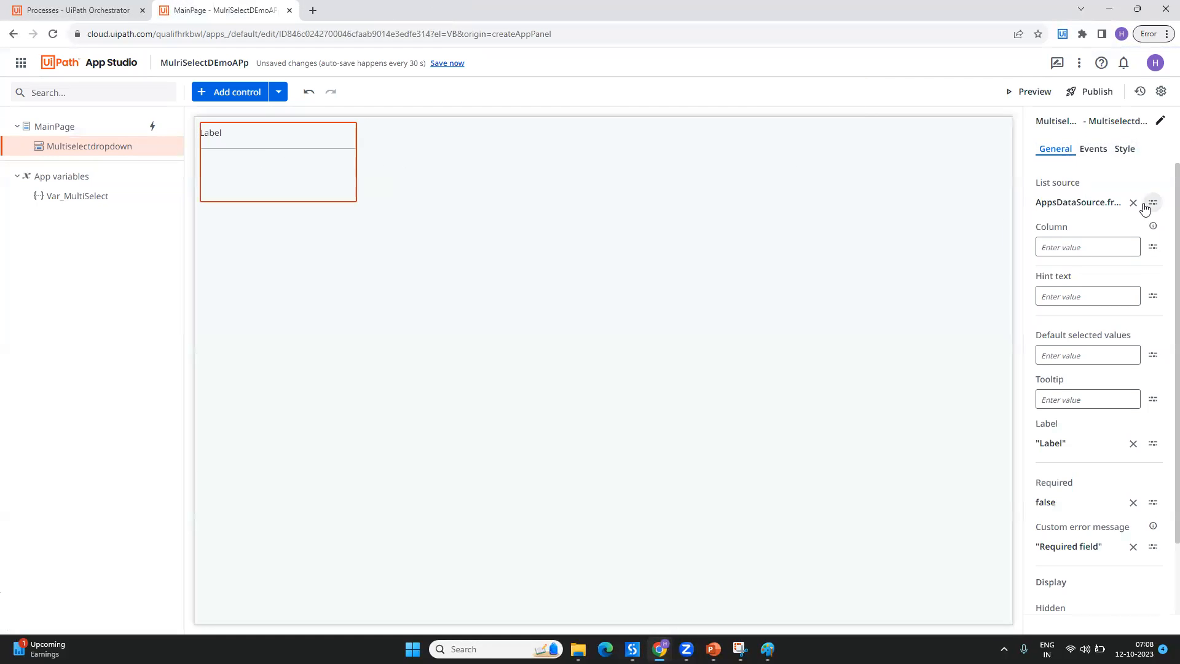
# Change the multiselect dropdown's Label to "Select tools you have knowledge on"
pyautogui.click(1153, 443)
pyautogui.write('"')
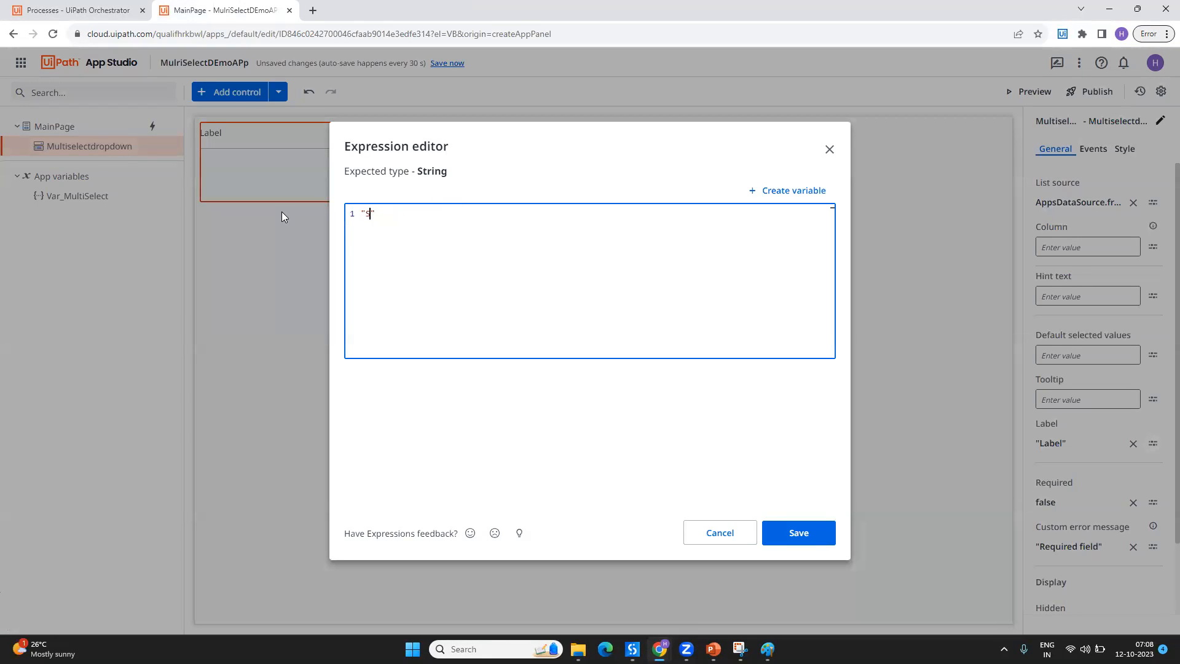
pyautogui.write('Select tools you have knowl')
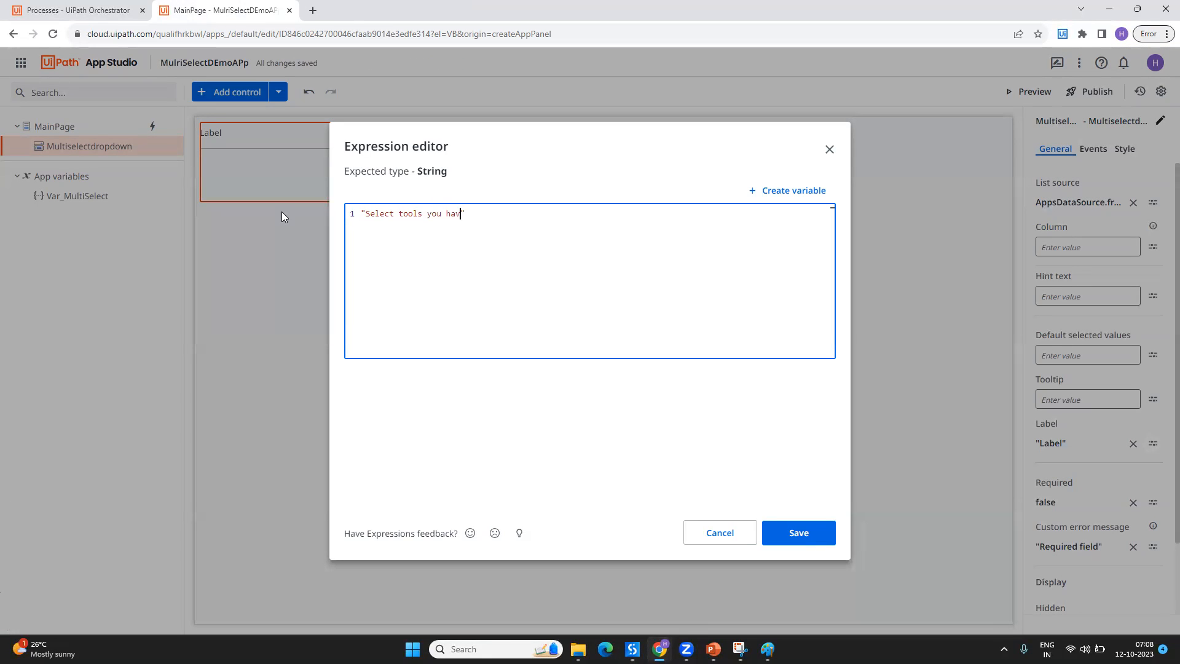
pyautogui.write('edge on')
pyautogui.click(829, 544)
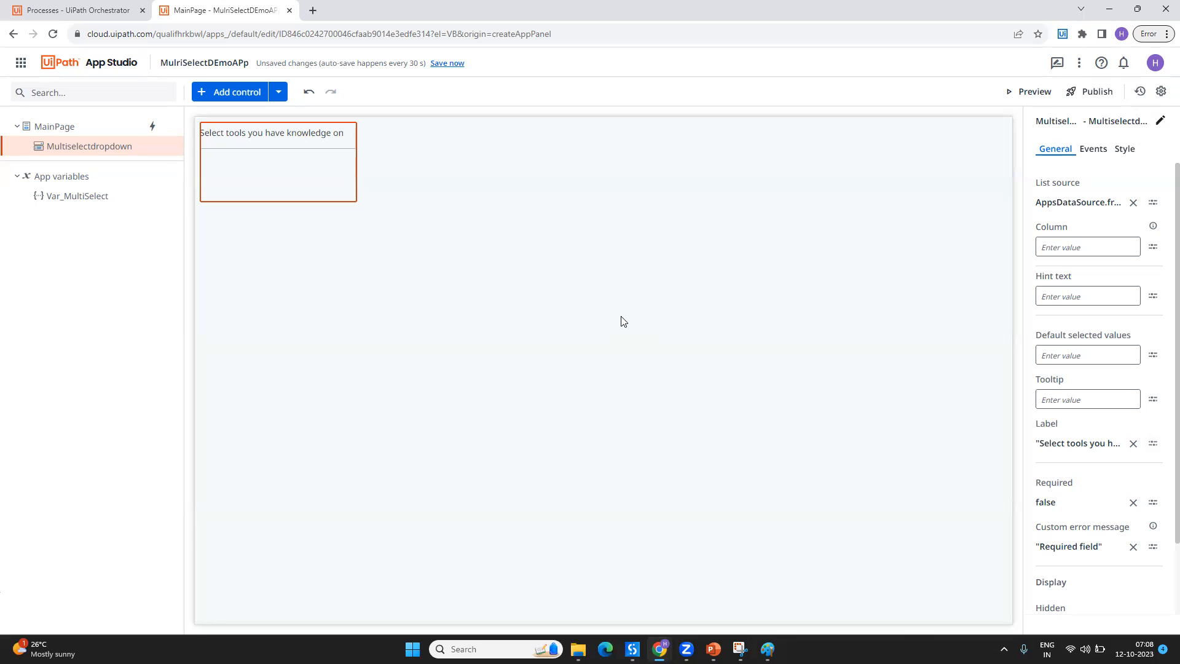
# Add a Label control to MainPage below the multiselect dropdown
pyautogui.click(229, 92)
pyautogui.write('label')
pyautogui.moveTo(48, 204); pyautogui.dragTo(218, 214)
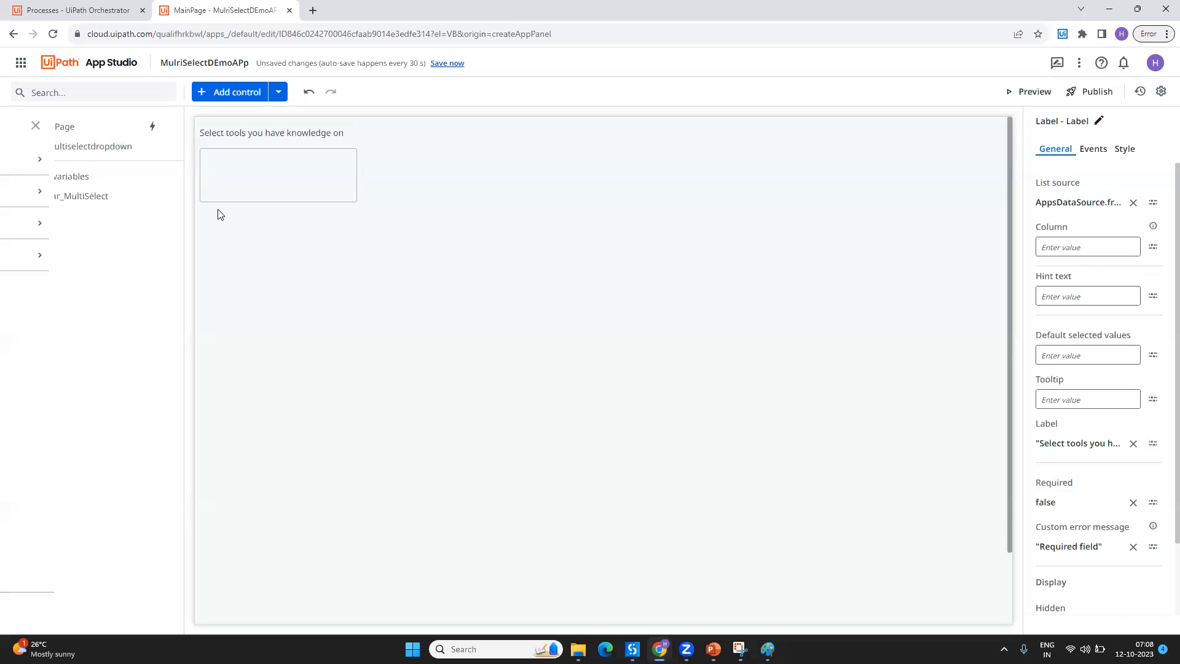
pyautogui.click(223, 195)
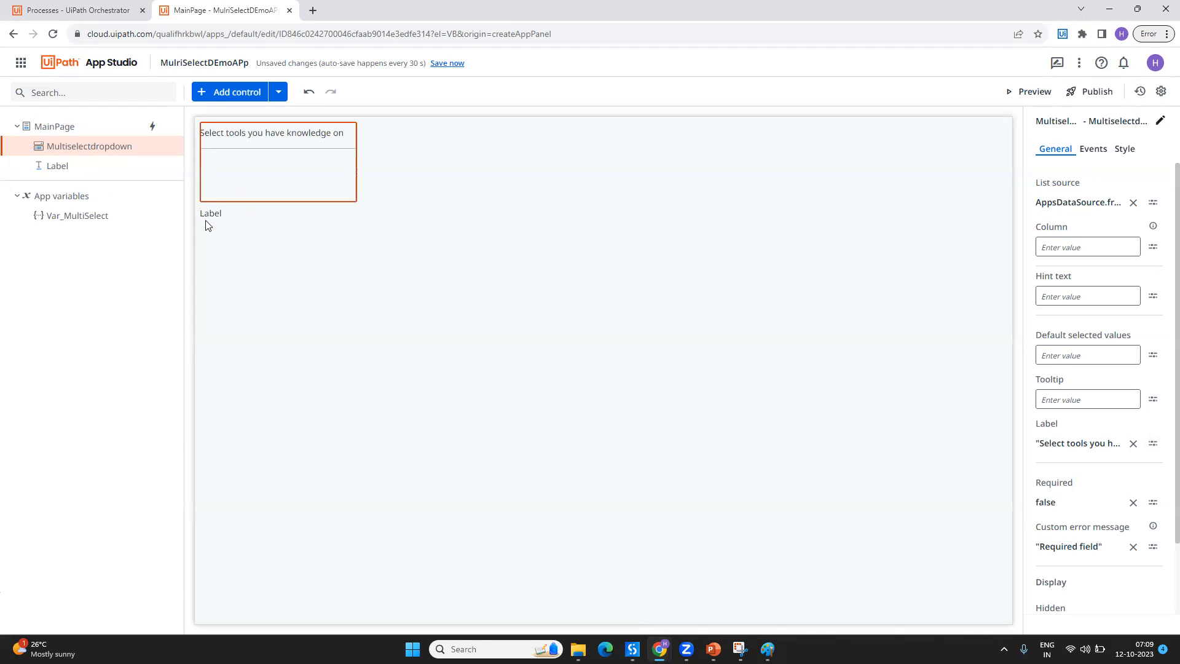
pyautogui.click(206, 218)
pyautogui.click(224, 184)
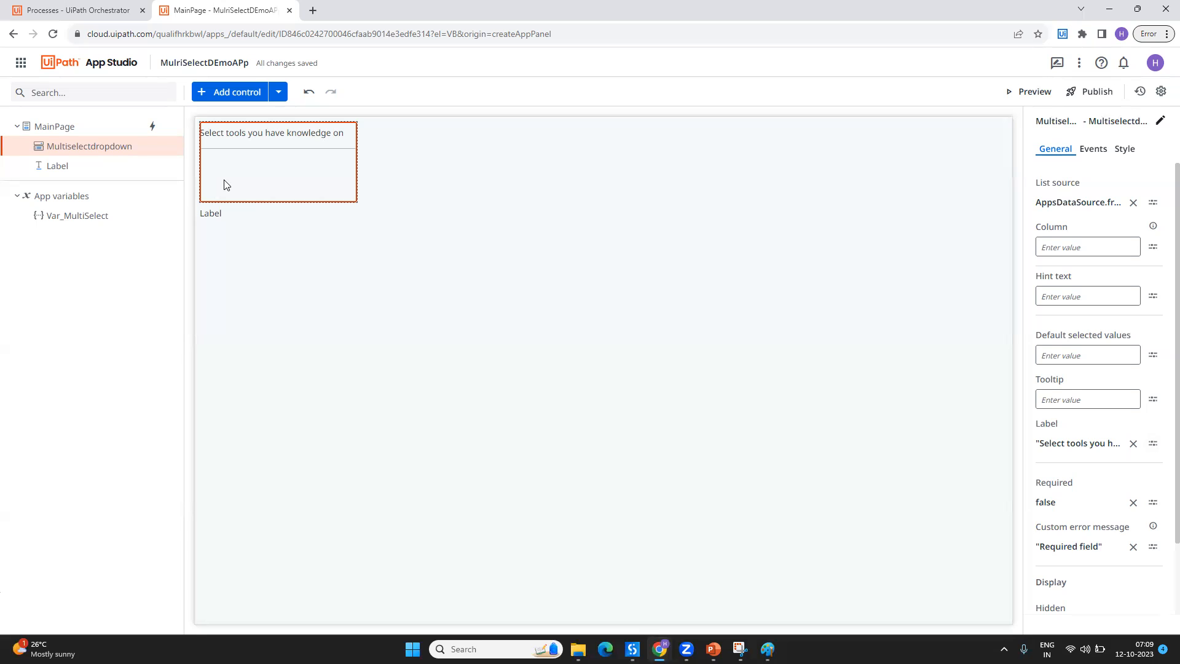
# Create an app variable named Var_SelectedItem of type Text
pyautogui.click(168, 196)
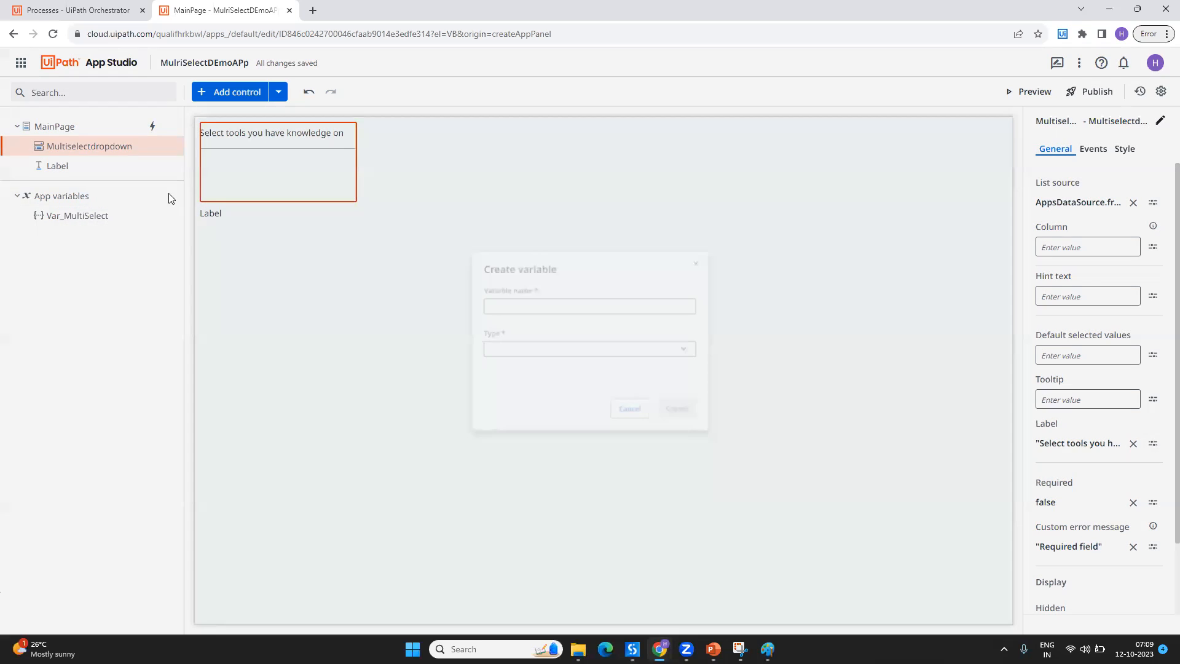
pyautogui.write('Var_SelectedItem')
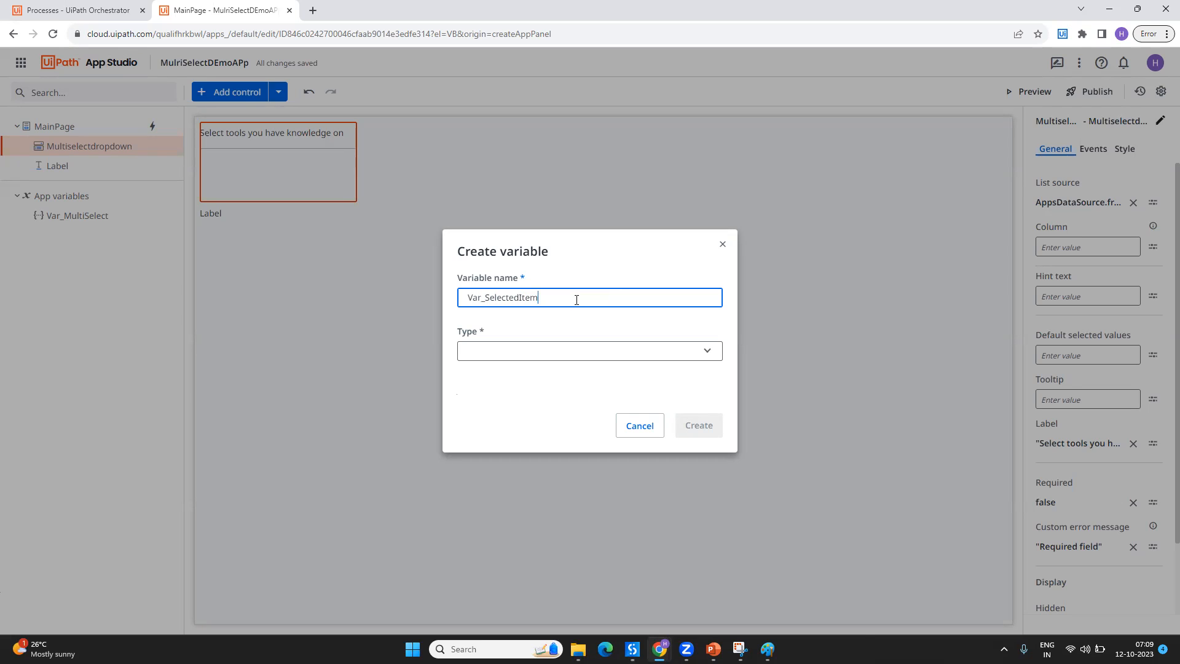
pyautogui.click(611, 357)
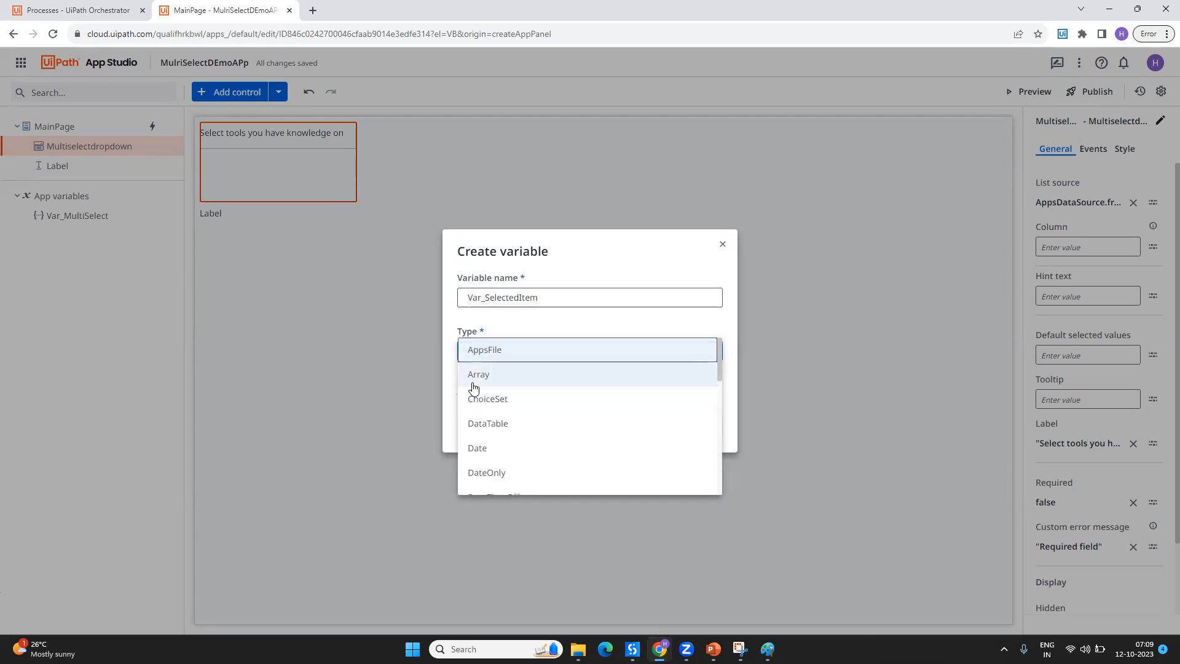
pyautogui.scroll(-3, 473, 387)
pyautogui.click(491, 460)
pyautogui.click(695, 424)
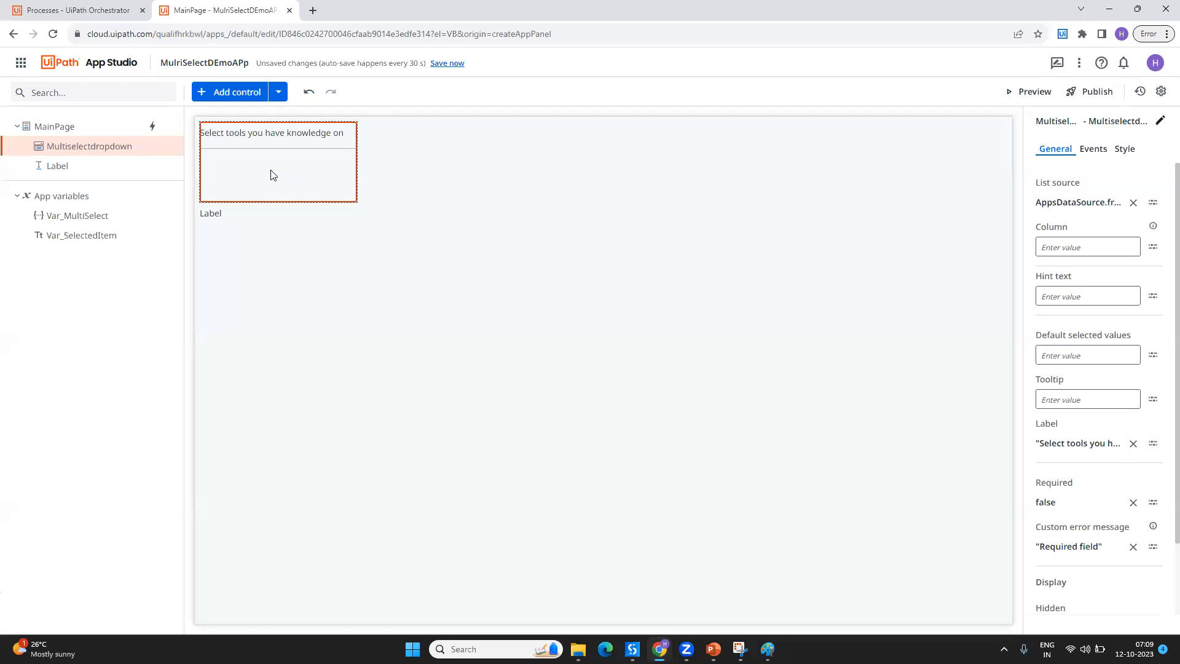
# Replace the Label control's Text expression with Var_SelectedItem and save it
pyautogui.click(210, 212)
pyautogui.click(1158, 203)
pyautogui.moveTo(397, 215); pyautogui.dragTo(373, 217)
pyautogui.press('BackSpace')
pyautogui.press('BackSpace')
pyautogui.press('BackSpace')
pyautogui.press('BackSpace')
pyautogui.write('vaer')
pyautogui.press('BackSpace')
pyautogui.press('BackSpace')
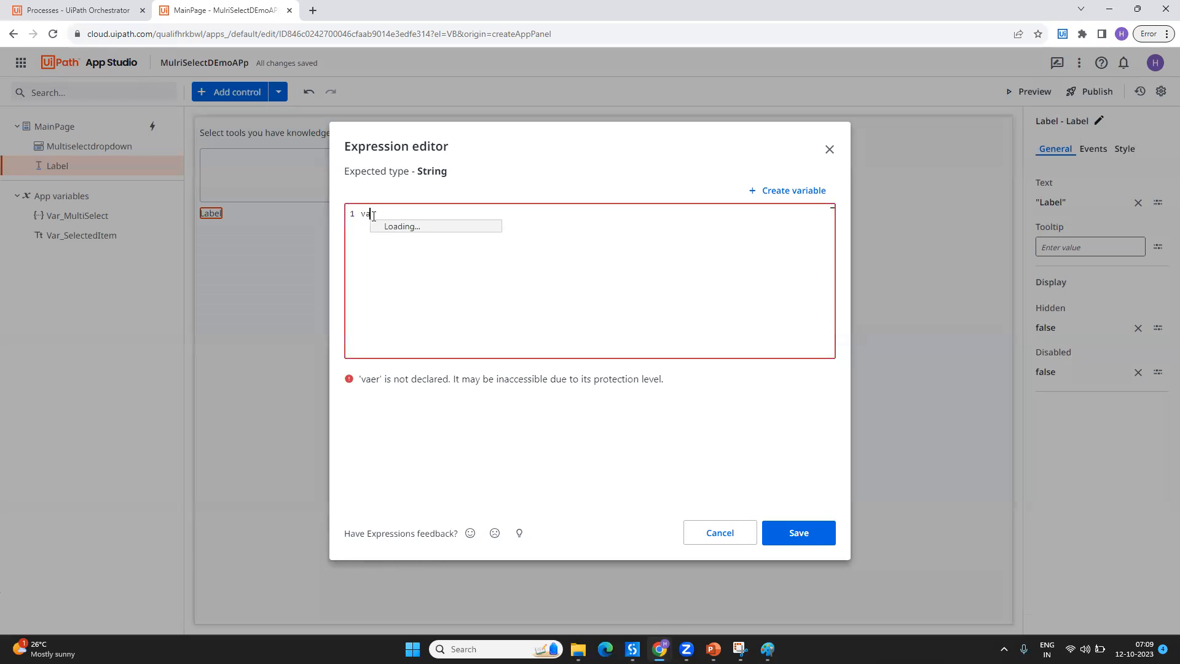
pyautogui.click(405, 240)
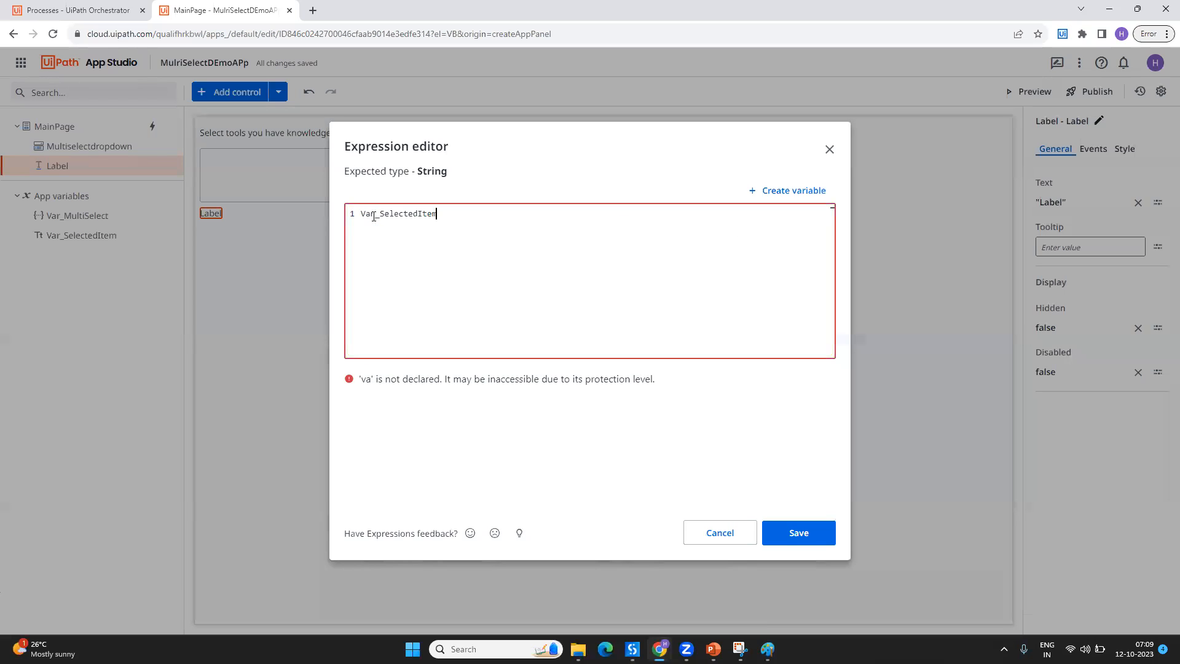
pyautogui.click(815, 535)
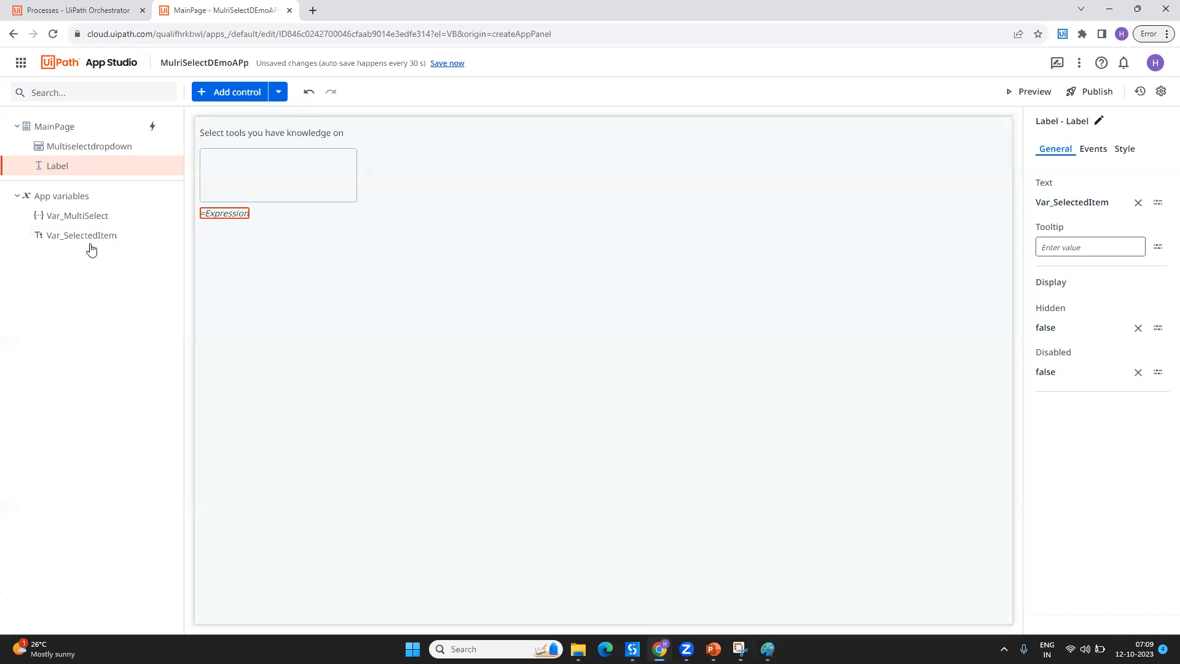
# Create a rule for the Multiselectdropdown's Value changed event with a Set Value action
pyautogui.click(249, 170)
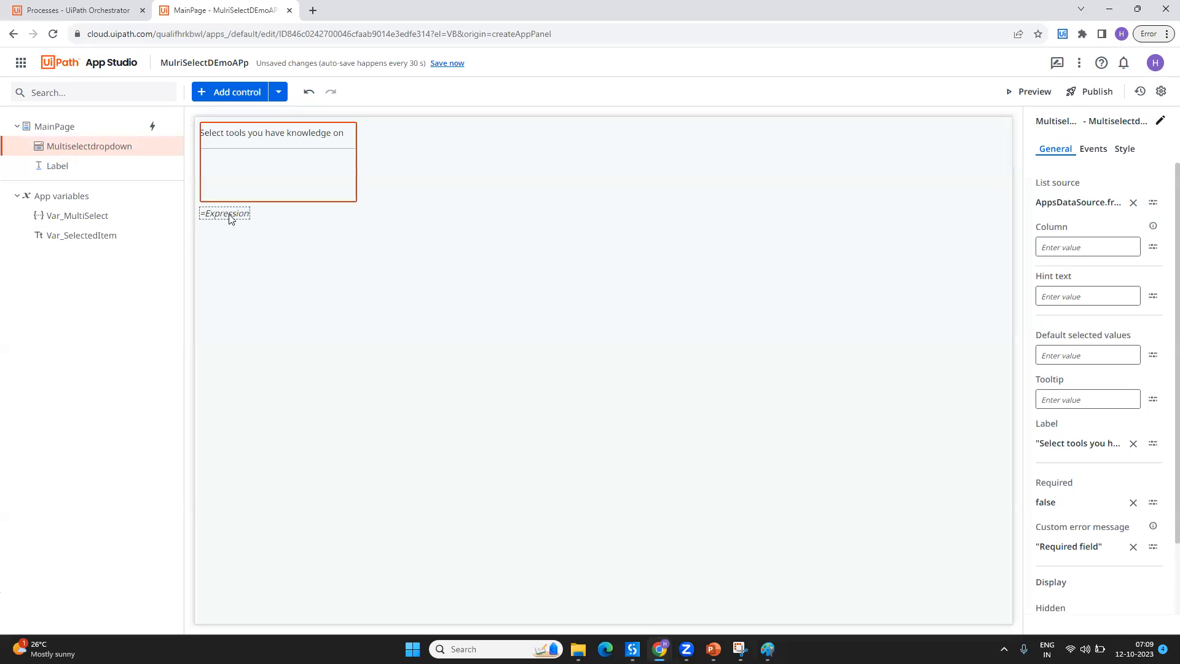
pyautogui.click(229, 214)
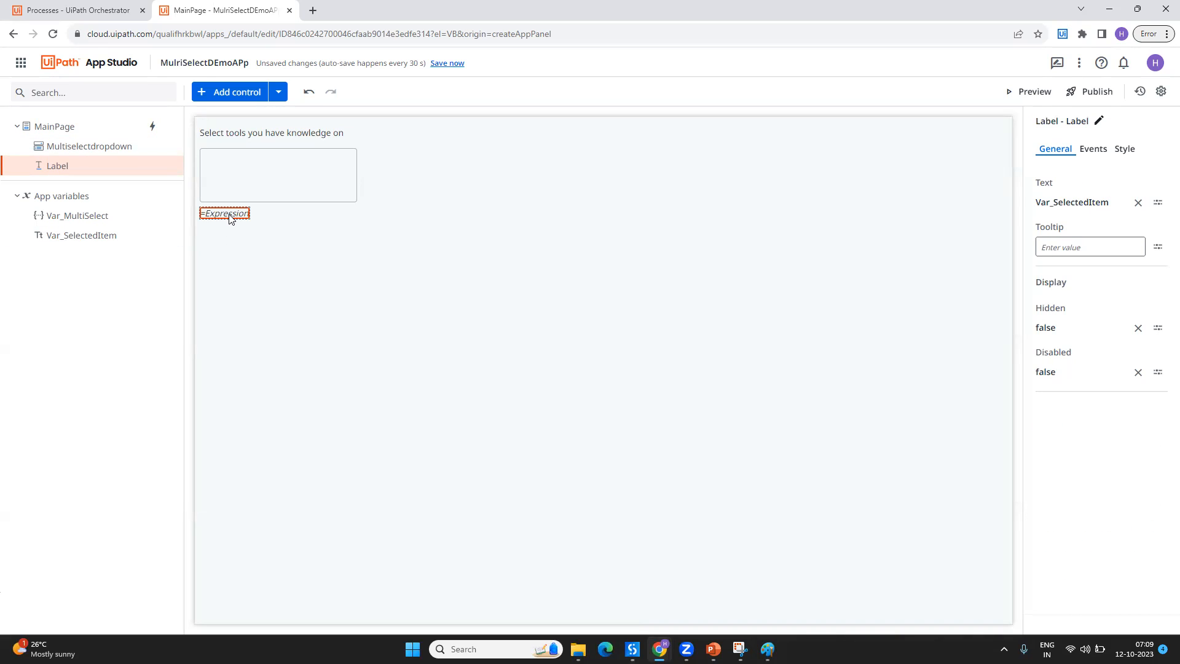
pyautogui.click(259, 166)
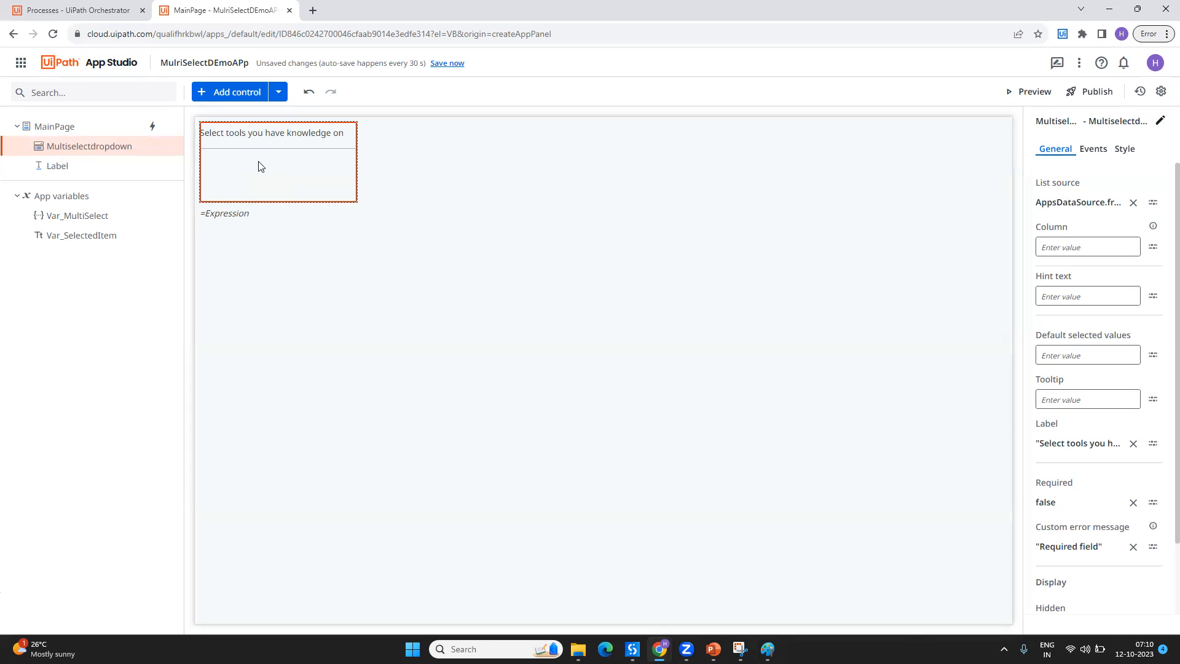
pyautogui.click(1092, 149)
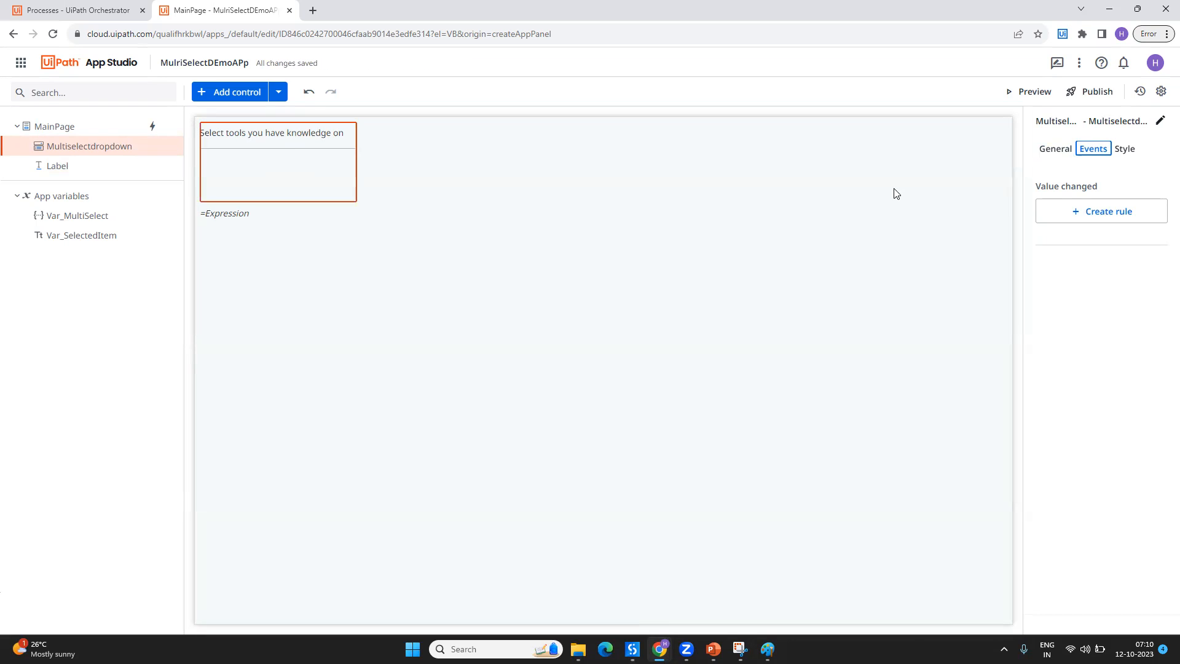
pyautogui.click(1103, 215)
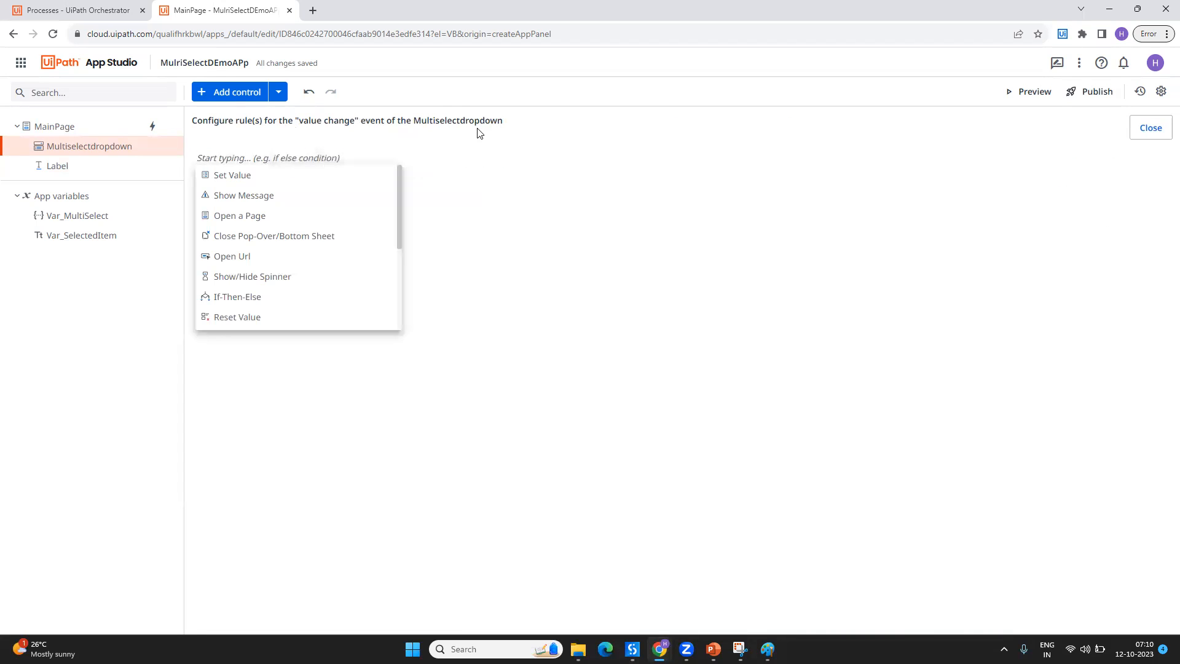
pyautogui.click(209, 175)
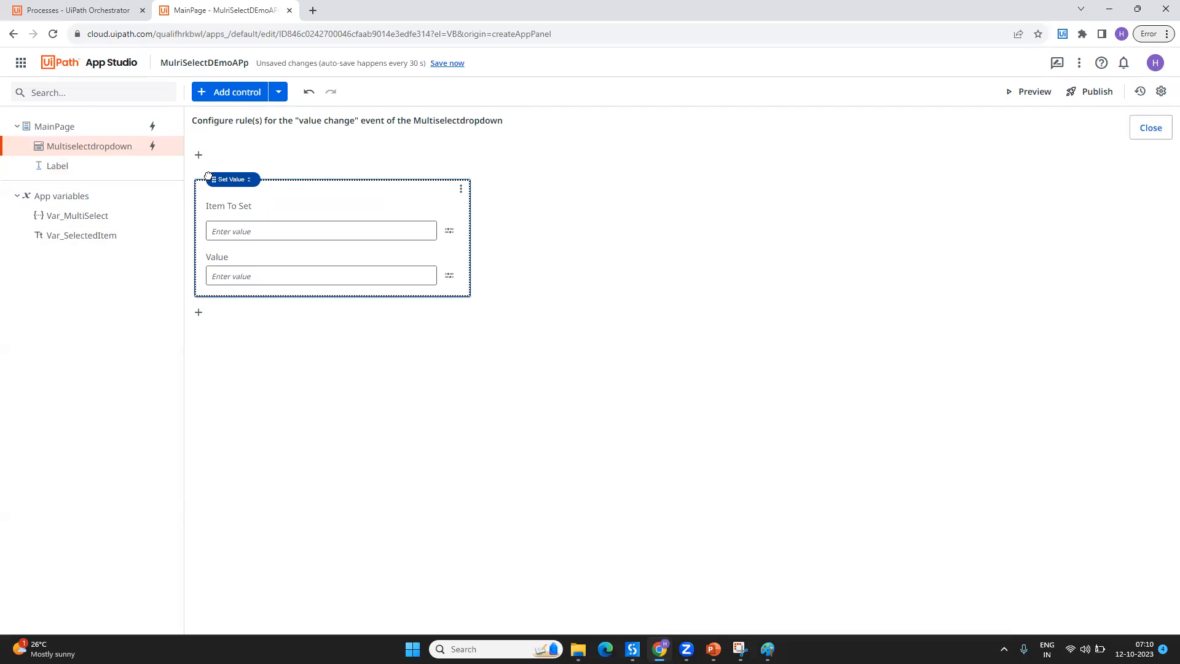
# Set the value change rule's Item To Set to Var_SelectedItem
pyautogui.click(449, 231)
pyautogui.write('var')
pyautogui.press('Down')
pyautogui.press('Return')
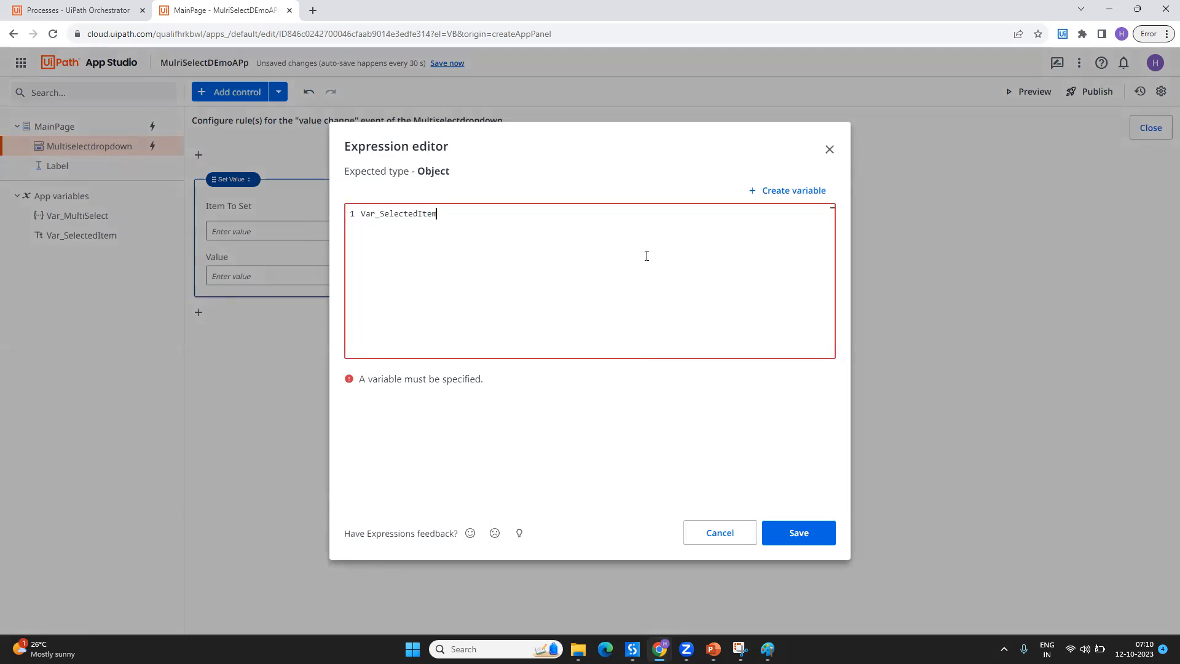
pyautogui.click(797, 541)
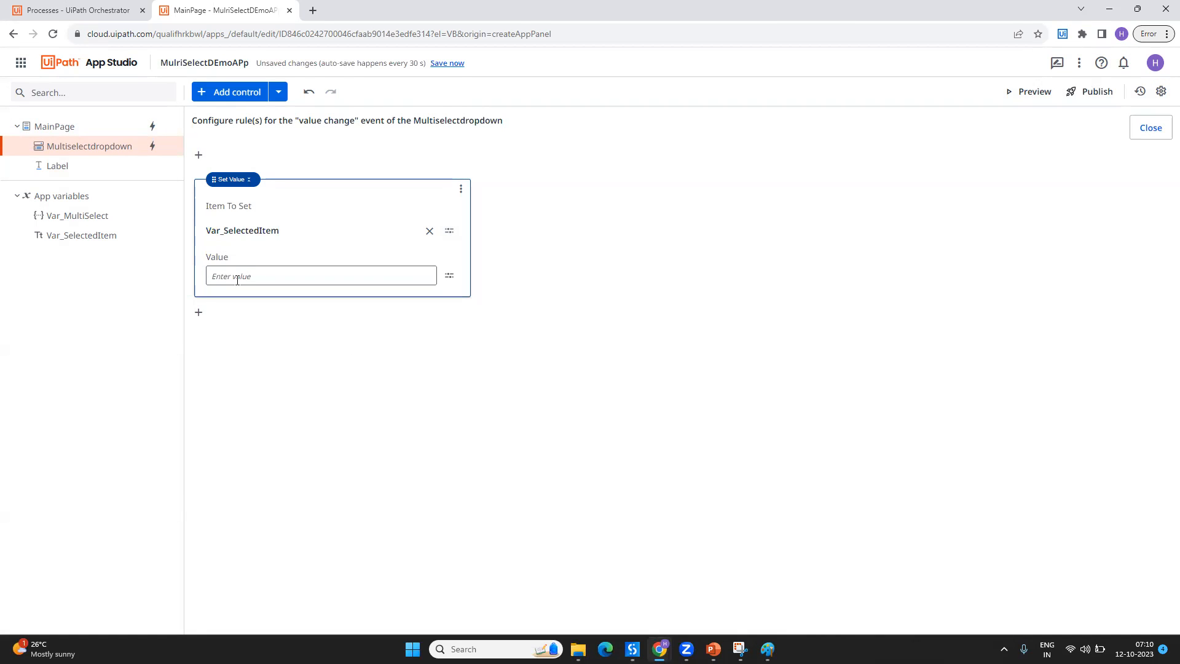
# Set the rule's Value expression to MainPage.Multiselectdropdown.SelectedItems(0) and save it
pyautogui.click(449, 275)
pyautogui.write('MainPage.m')
pyautogui.press('Return')
pyautogui.write('.sel')
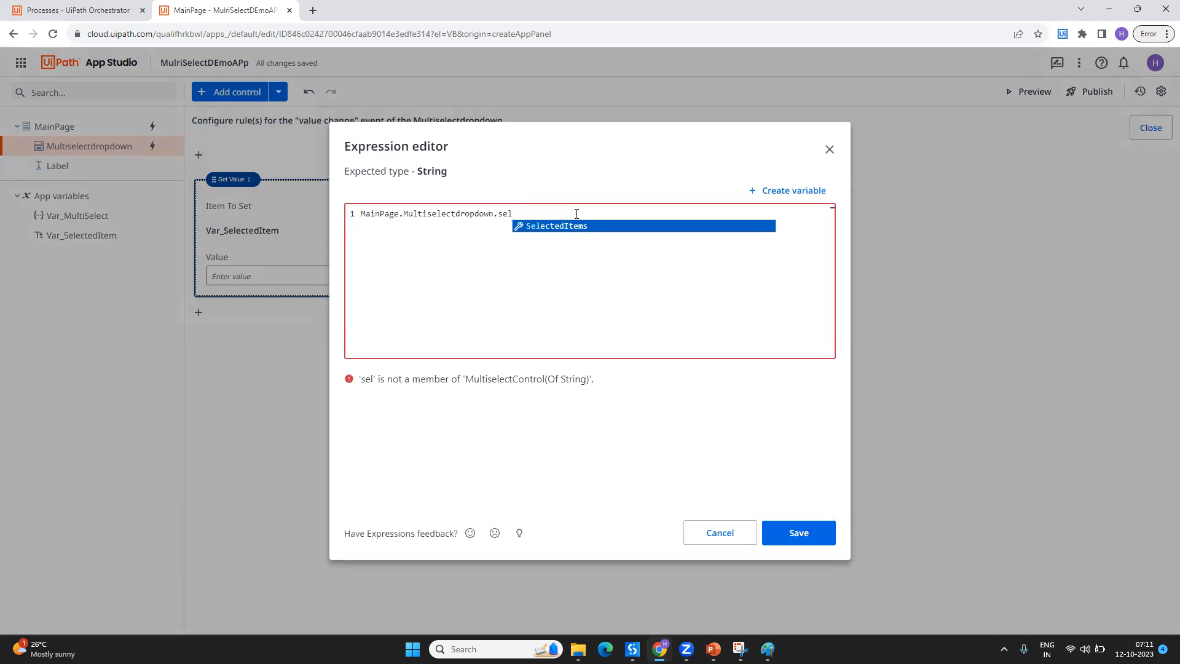
pyautogui.press('Return')
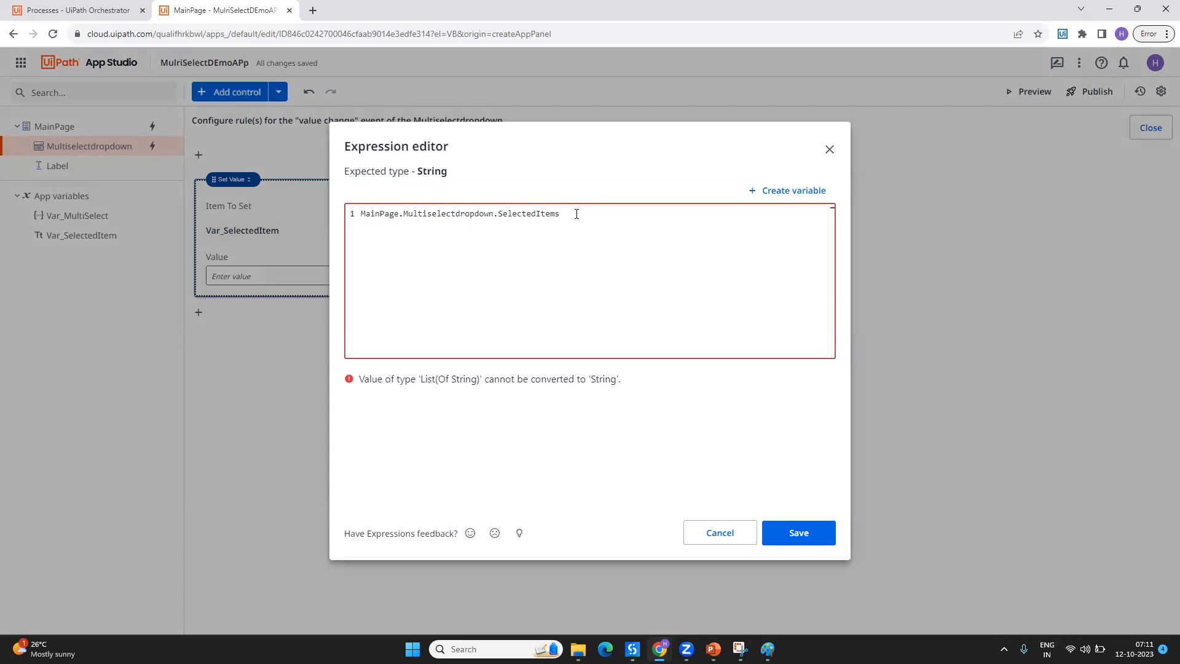
pyautogui.write(')')
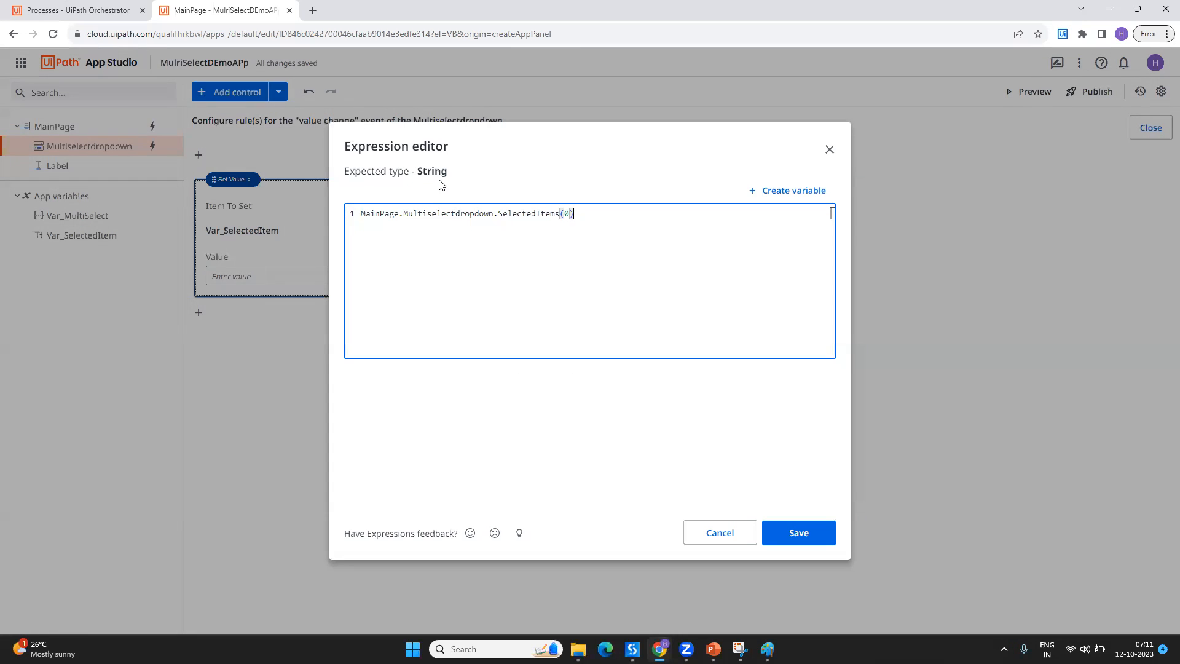
pyautogui.click(799, 534)
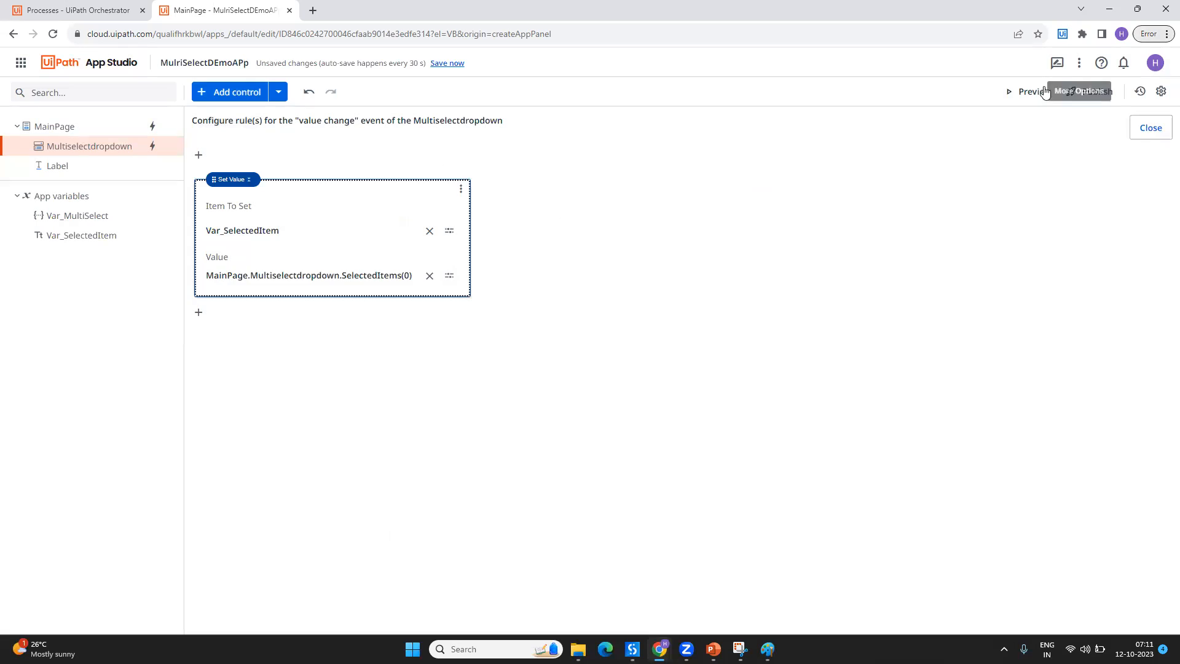
# Preview the app and select UiPath in the multiselect dropdown to test the label
pyautogui.click(1039, 94)
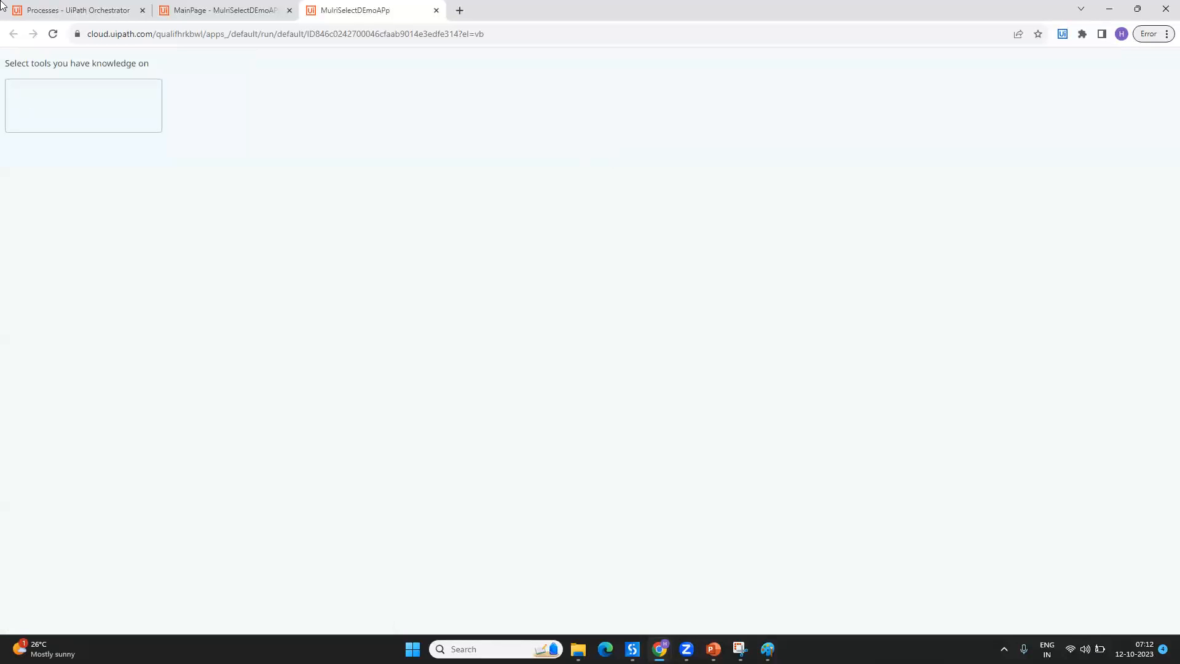
pyautogui.click(91, 111)
pyautogui.click(67, 154)
pyautogui.click(482, 227)
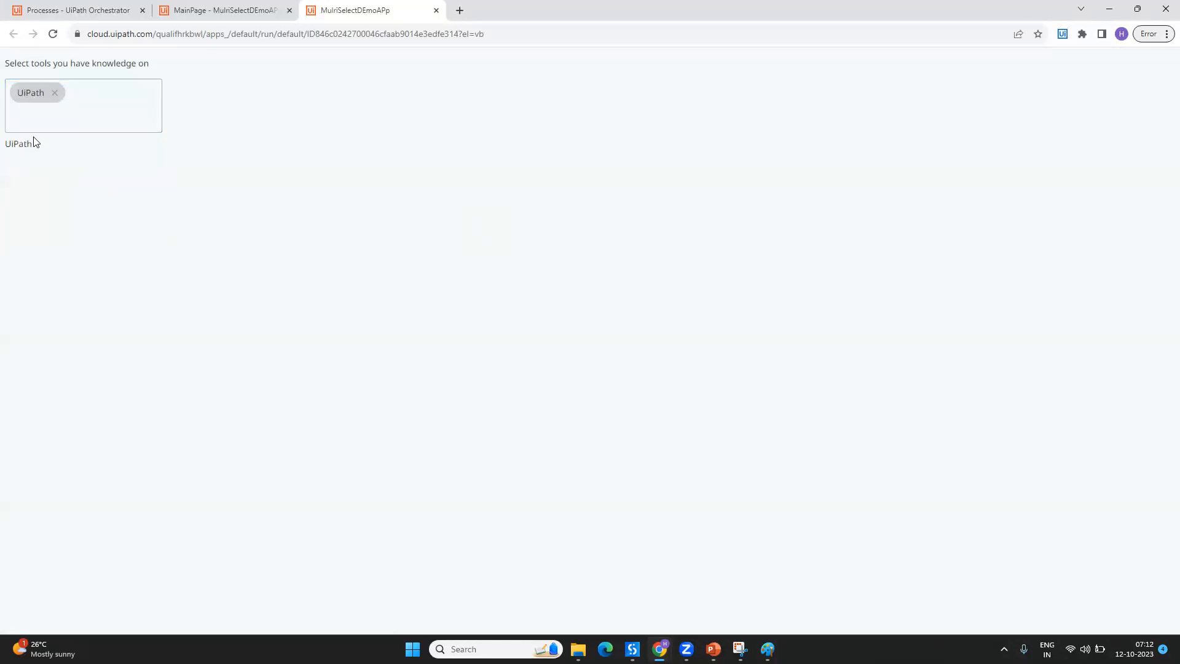
# Replace the previewed dropdown's selection in turn with Power Automate, Automation Anywhere and Pega to check the label
pyautogui.click(81, 115)
pyautogui.click(55, 170)
pyautogui.click(55, 92)
pyautogui.click(167, 184)
pyautogui.click(90, 113)
pyautogui.click(95, 93)
pyautogui.click(92, 192)
pyautogui.click(185, 192)
pyautogui.click(98, 111)
pyautogui.click(116, 93)
pyautogui.click(92, 215)
pyautogui.click(224, 210)
# Add Power Automate, UiPath and Automation Anywhere to the selected Pega and look through the selected items in the dropdown
pyautogui.click(63, 118)
pyautogui.click(68, 168)
pyautogui.click(36, 147)
pyautogui.click(37, 192)
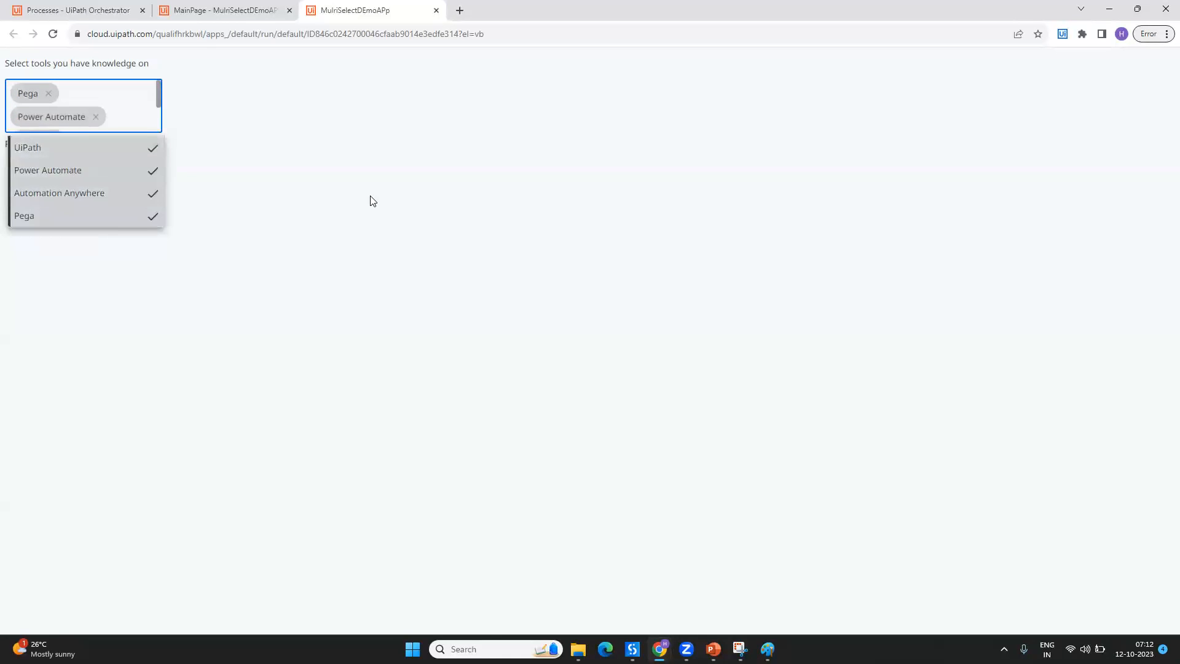
pyautogui.click(371, 198)
pyautogui.scroll(-2, 105, 117)
pyautogui.scroll(2, 105, 116)
pyautogui.scroll(-2, 105, 117)
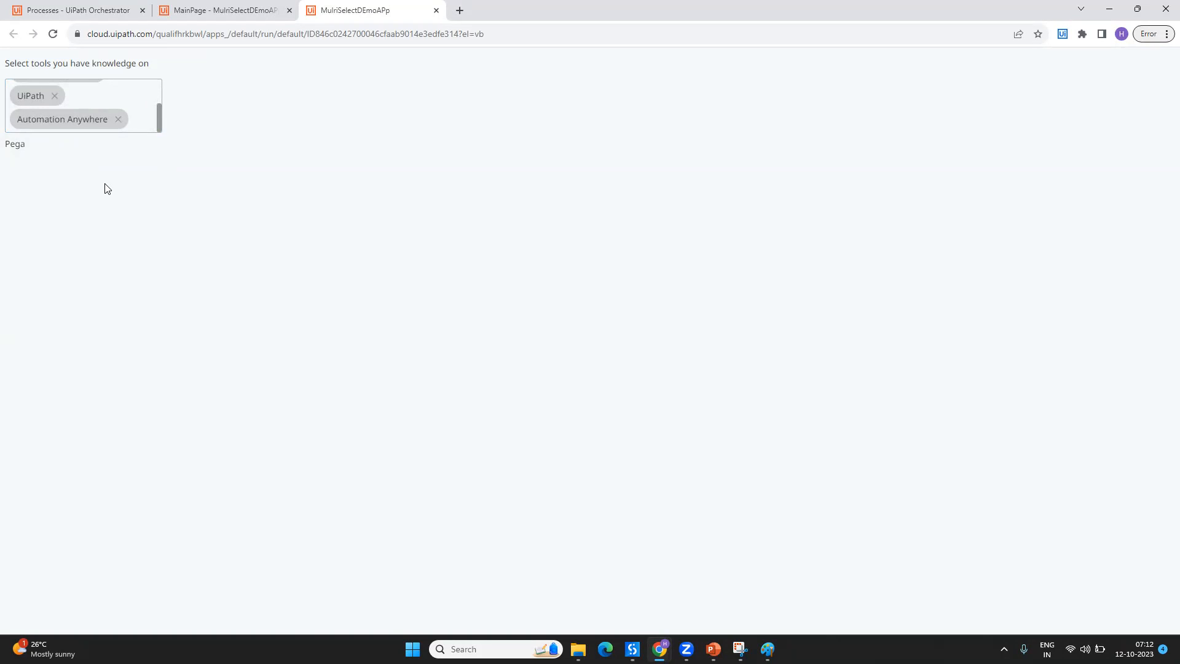
# Back in the app editor, change the Set Value rule's Value expression to MainPage.Multiselectdropdown.SelectedItems.ToArray
pyautogui.click(181, 9)
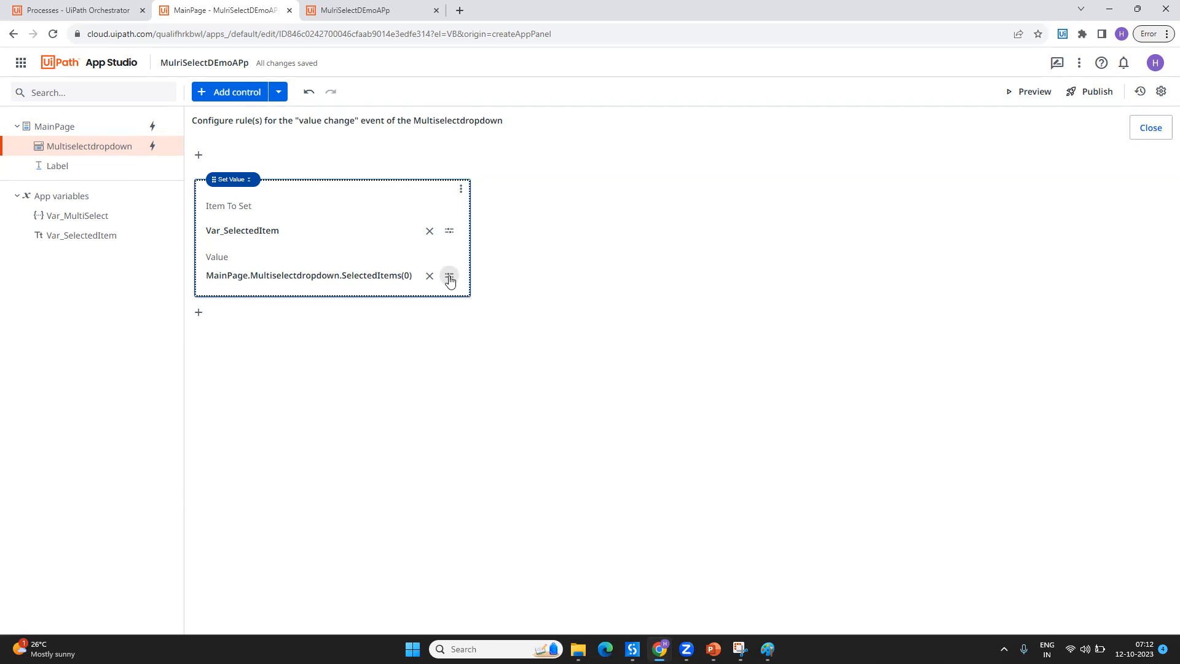
pyautogui.click(449, 278)
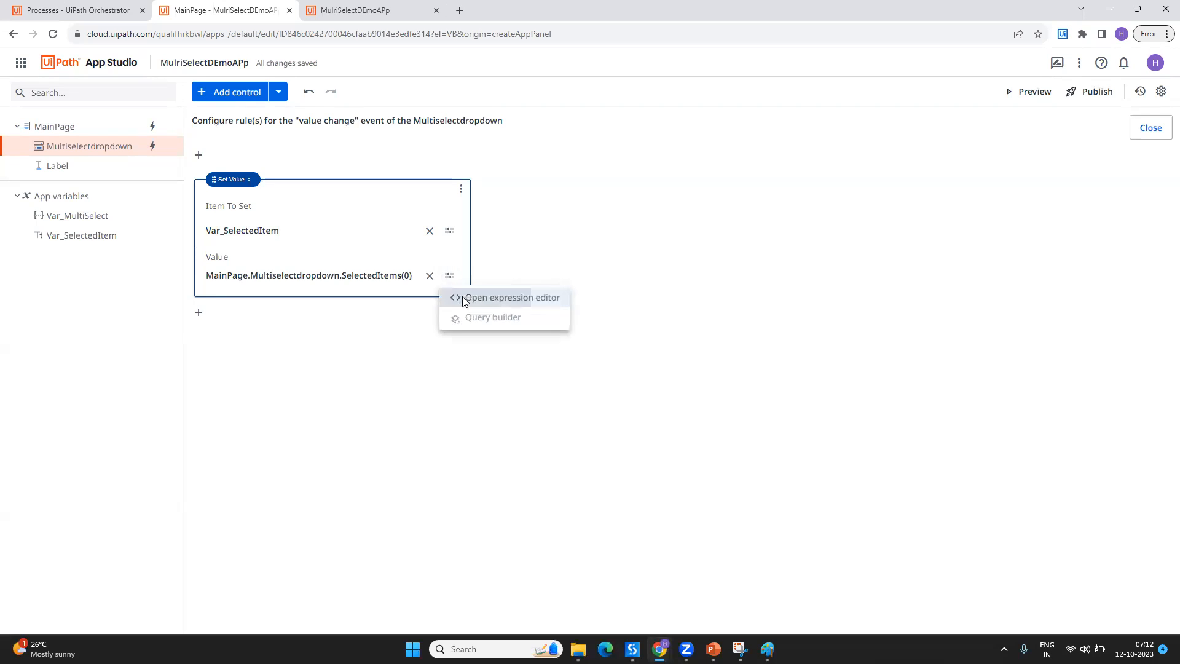
pyautogui.click(462, 296)
pyautogui.press('BackSpace')
pyautogui.press('BackSpace')
pyautogui.press('BackSpace')
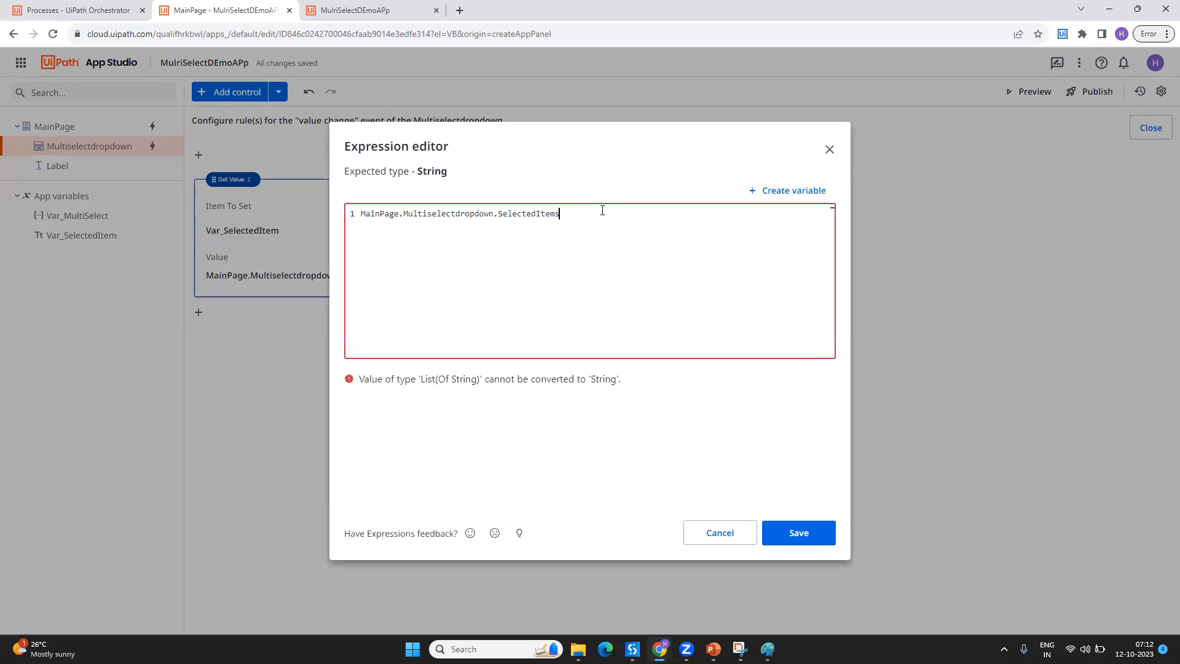
pyautogui.moveTo(429, 380); pyautogui.dragTo(474, 380)
pyautogui.click(663, 224)
pyautogui.write('.ToArray')
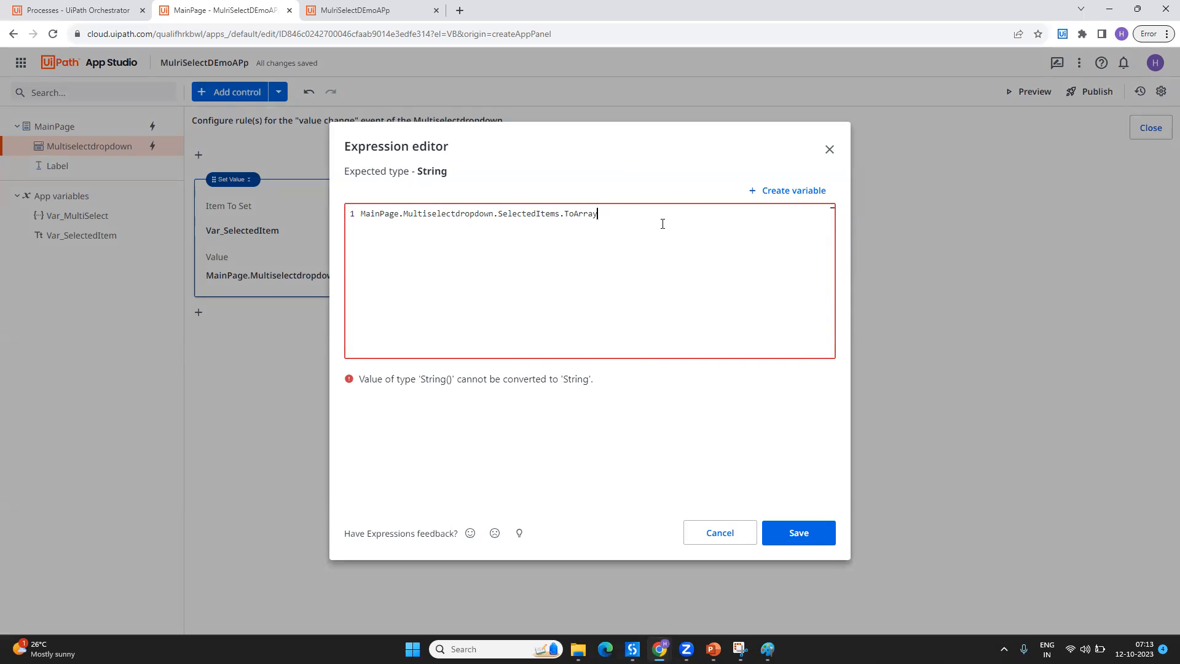
# Insert the opening of a String.Join( call before the MainPage.Multiselectdropdown.SelectedItems.ToArray expression
pyautogui.press('Home')
pyautogui.press('Return')
pyautogui.press('Up')
pyautogui.write('stri')
pyautogui.press('Tab')
pyautogui.write('.joi')
pyautogui.press('Tab')
pyautogui.write('(')
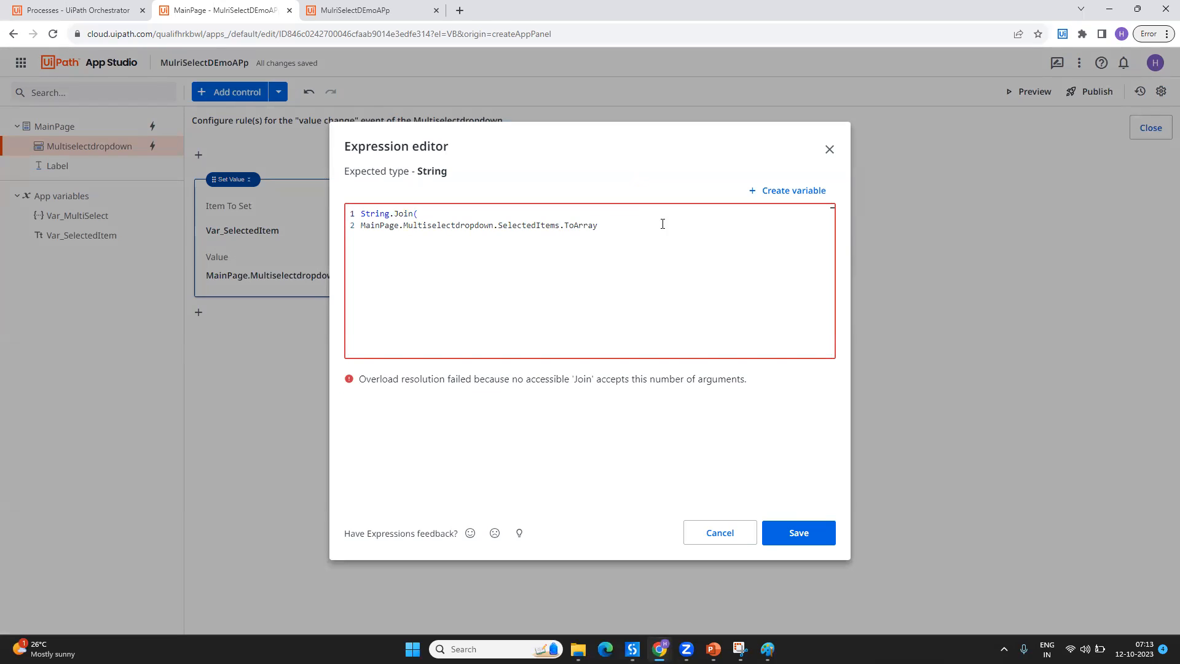
# Complete the expression as String.Join(",",MainPage.Multiselectdropdown.SelectedItems.ToArray) on a single line and save it
pyautogui.write('",",')
pyautogui.press('Right')
pyautogui.write(',')
pyautogui.press('Delete')
pyautogui.press('Escape')
pyautogui.write(')')
pyautogui.moveTo(475, 213); pyautogui.dragTo(671, 215)
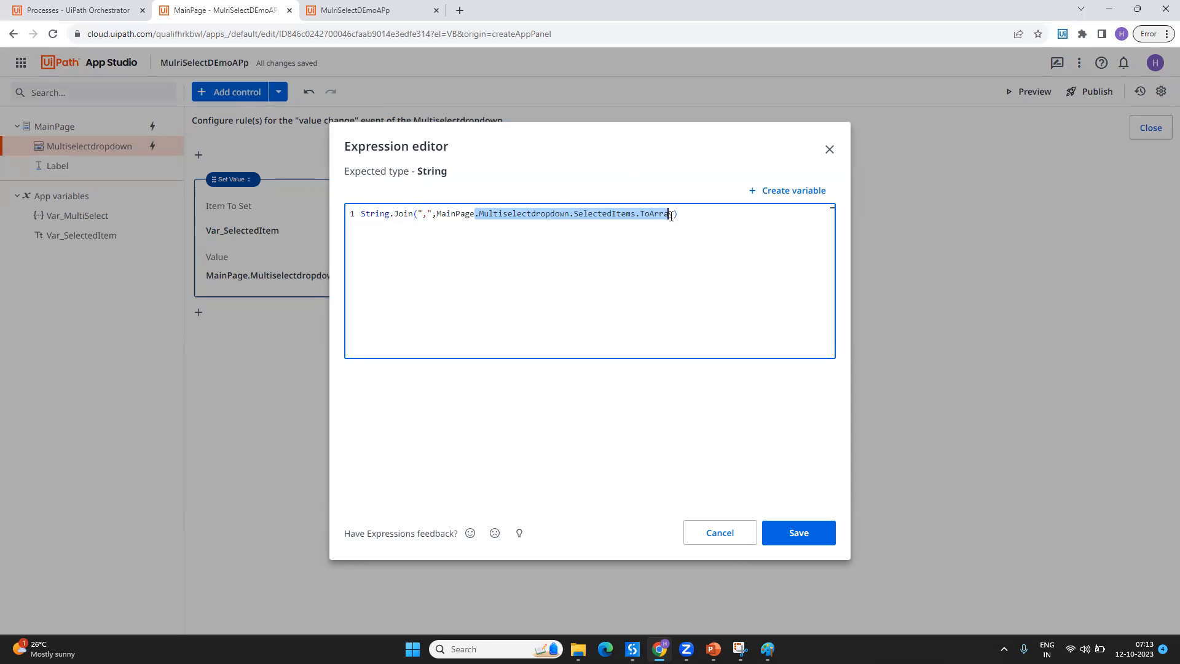
pyautogui.doubleClick(654, 213)
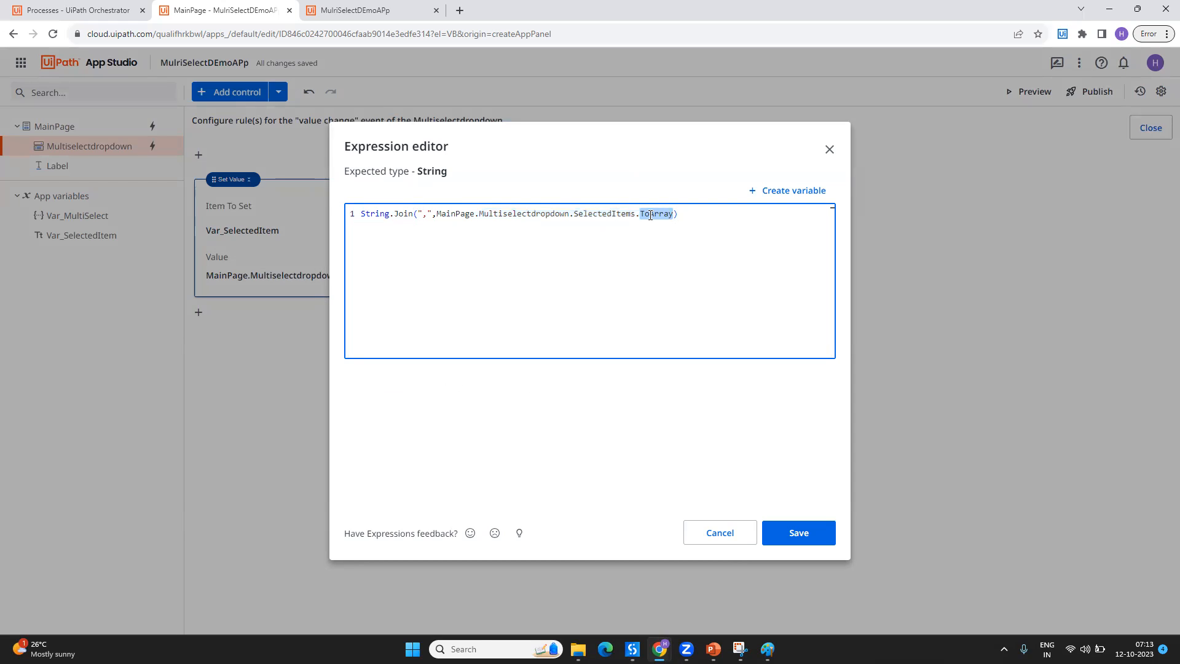
pyautogui.doubleClick(373, 214)
pyautogui.click(428, 216)
pyautogui.click(817, 533)
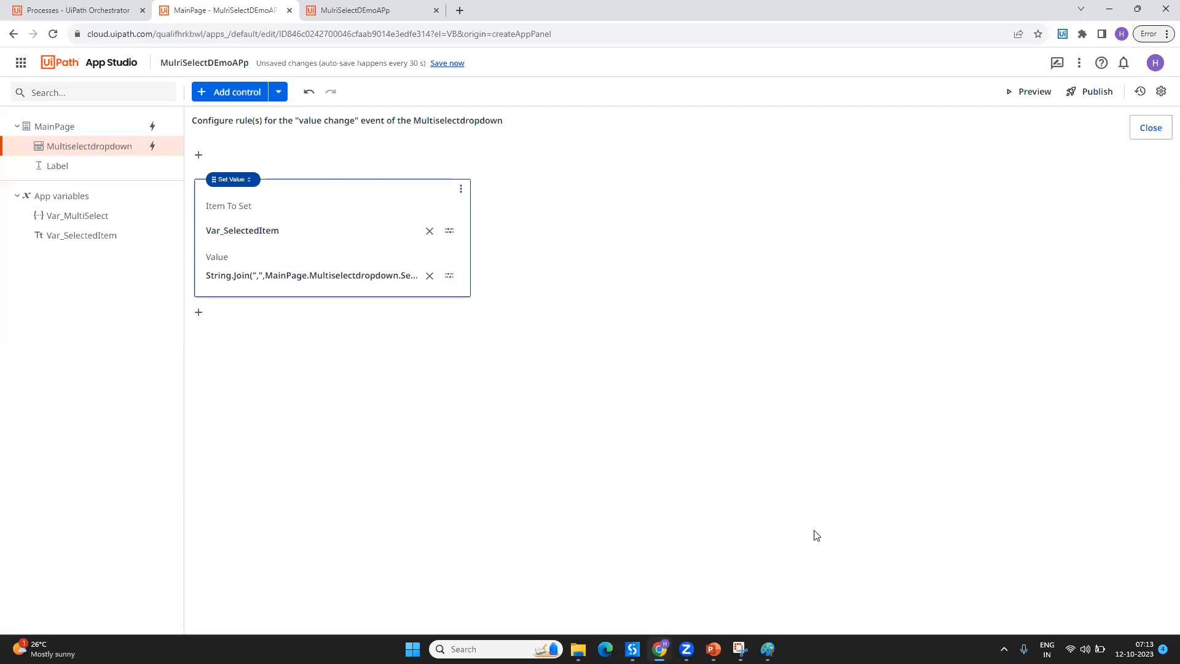
# Change the start of the Label's Text expression to if(string.IsNullOrEmpty(Var_SelectedItem),"", so an empty selection returns blank text
pyautogui.click(61, 165)
pyautogui.click(1055, 148)
pyautogui.click(1158, 202)
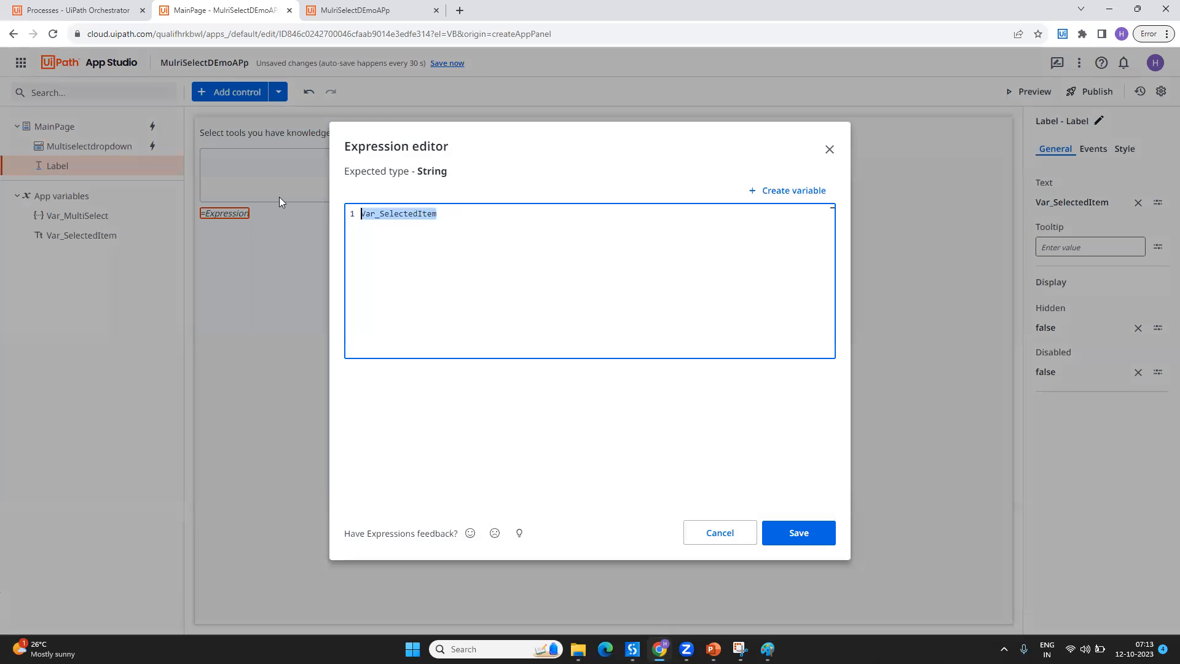
pyautogui.press('Left')
pyautogui.write('if(string.IsNullOrEmpty(')
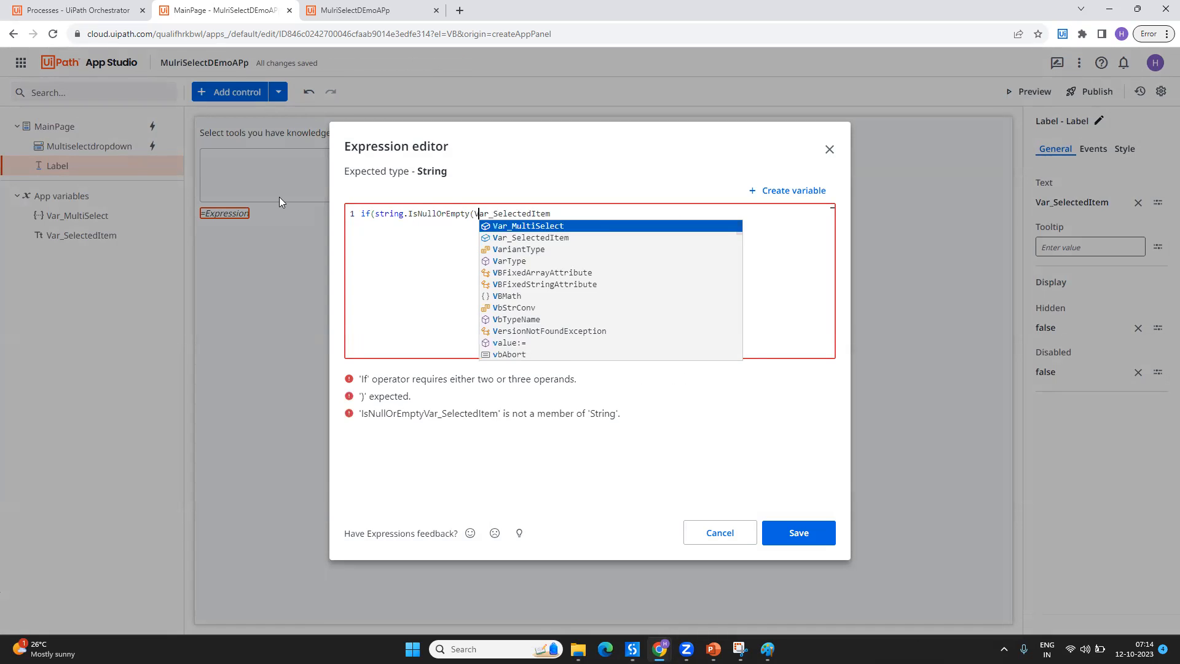
pyautogui.press('End')
pyautogui.write('),"",')
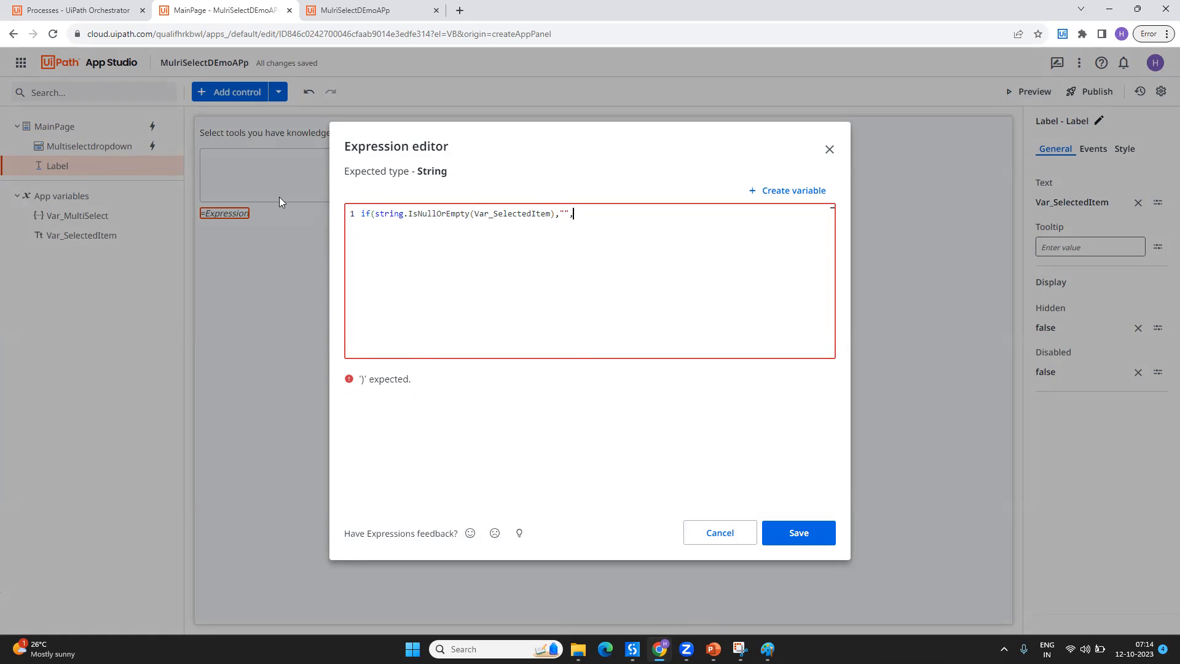
# Complete the Label's if expression with "You have selected "+Var_SelectedItem) and save it
pyautogui.write('"You have slected "+var')
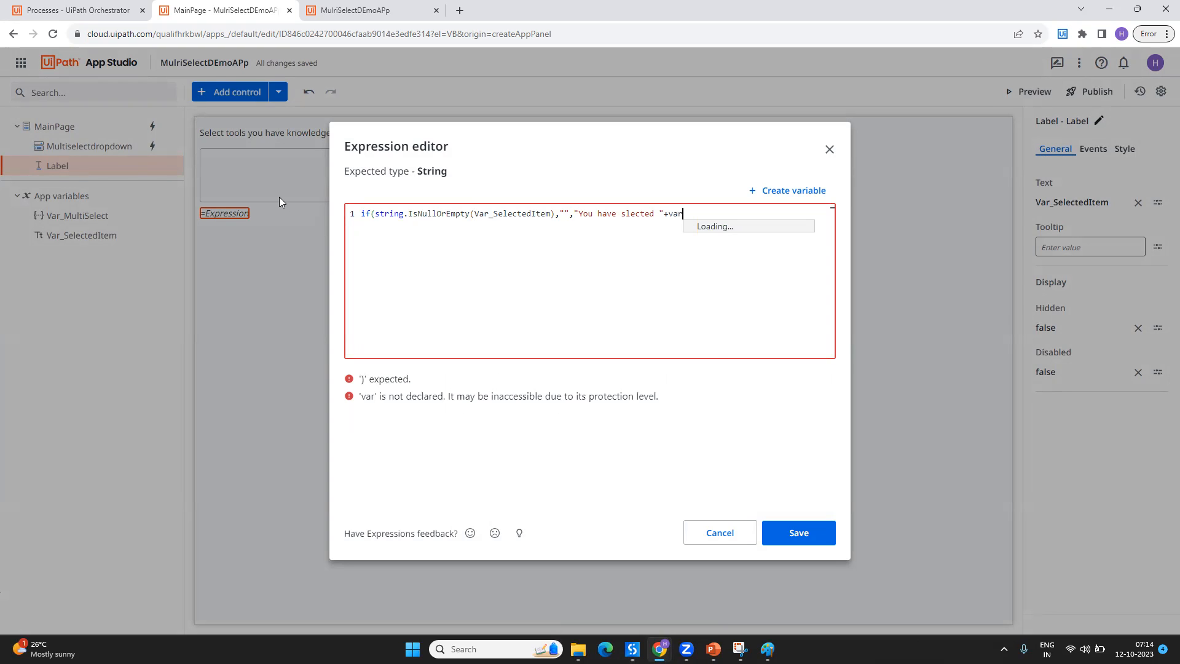
pyautogui.press('Down')
pyautogui.press('Return')
pyautogui.write(')')
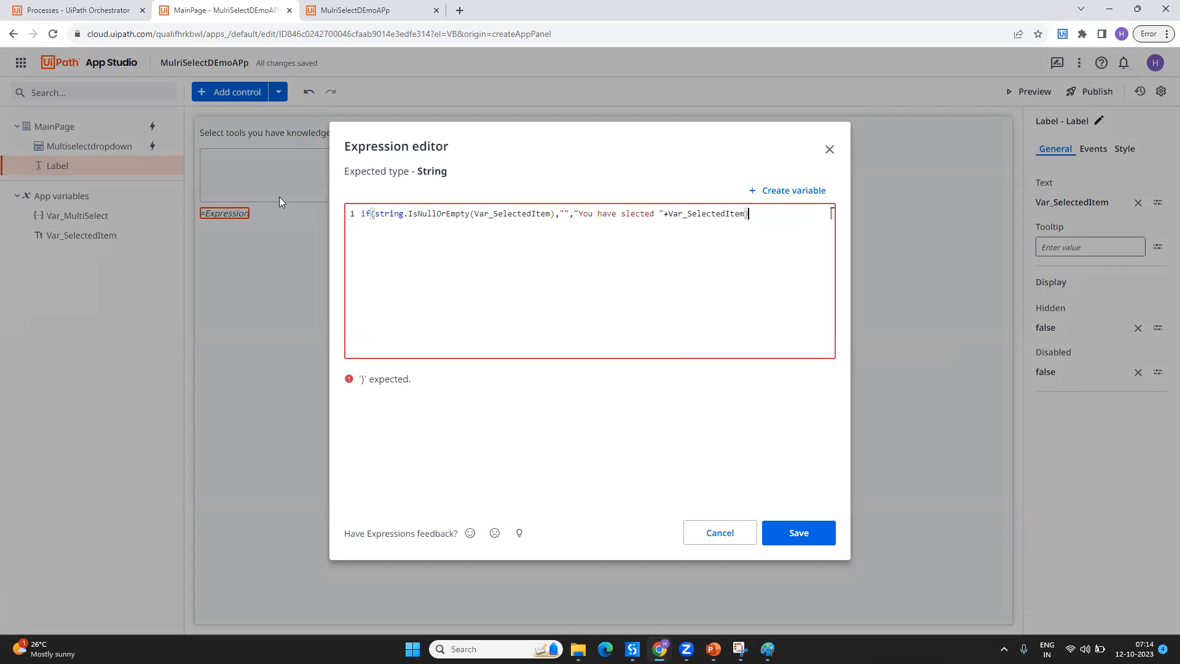
pyautogui.click(624, 213)
pyautogui.write('e')
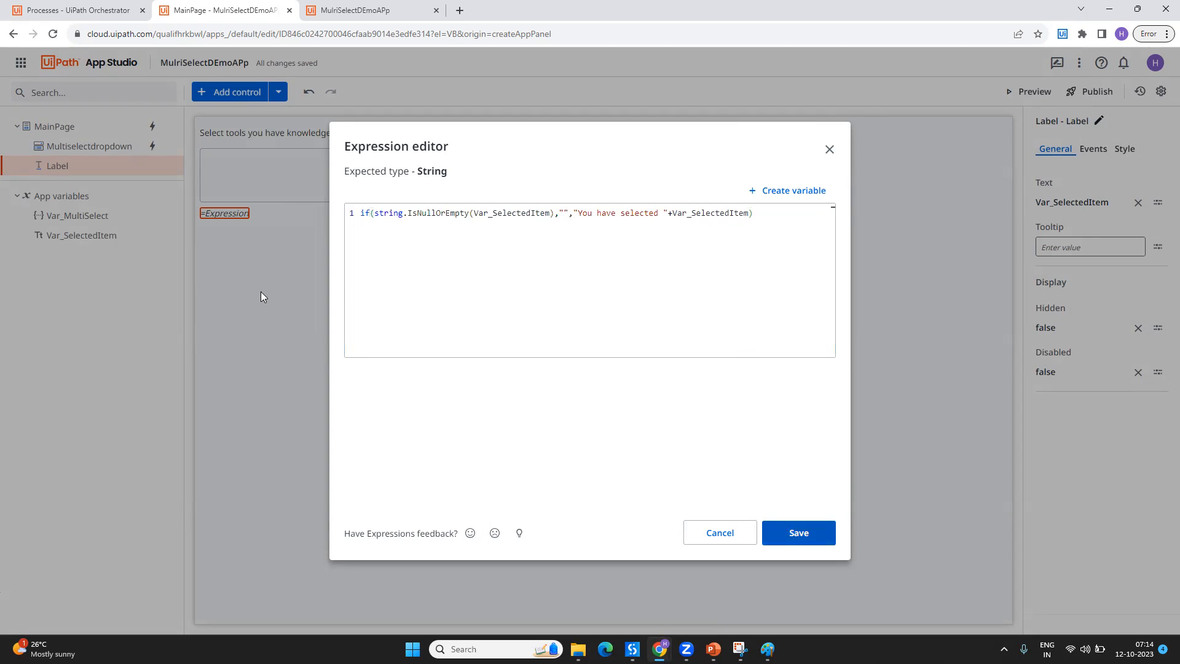
pyautogui.click(261, 297)
# Launch a fresh preview of the app
pyautogui.click(1025, 91)
pyautogui.moveTo(314, 17); pyautogui.dragTo(480, 240)
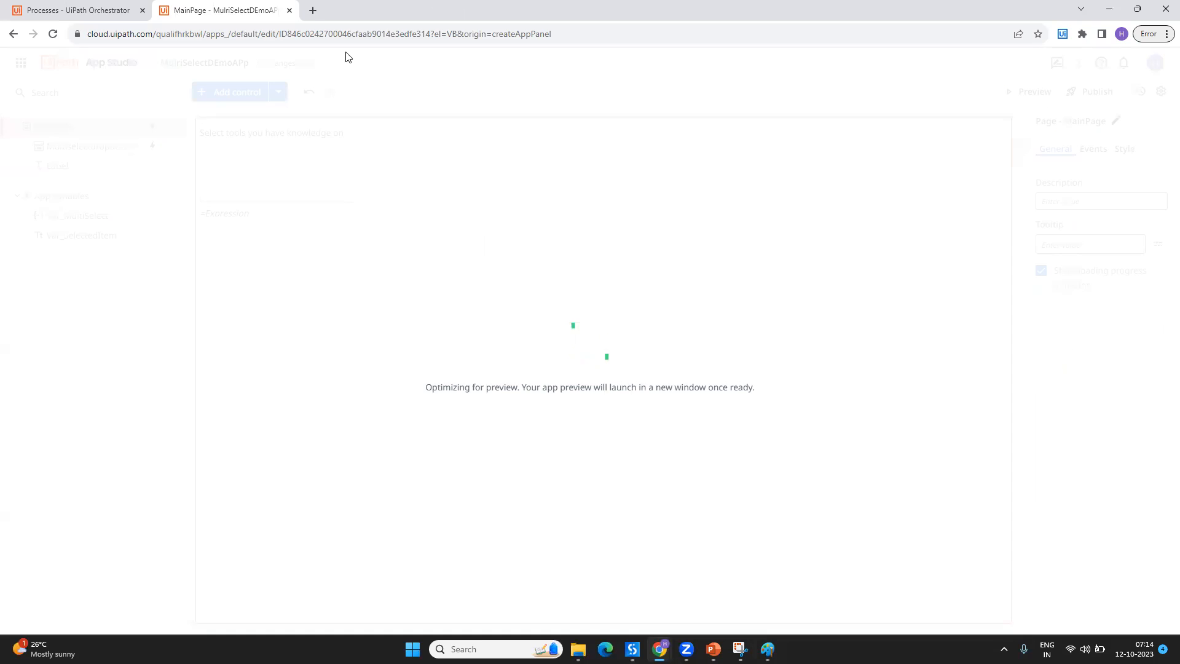
# Open video2524869584.mp4 from the Zoom recordings folder in VLC, skim its later part, close it, and return to the app preview in Chrome
pyautogui.click(578, 649)
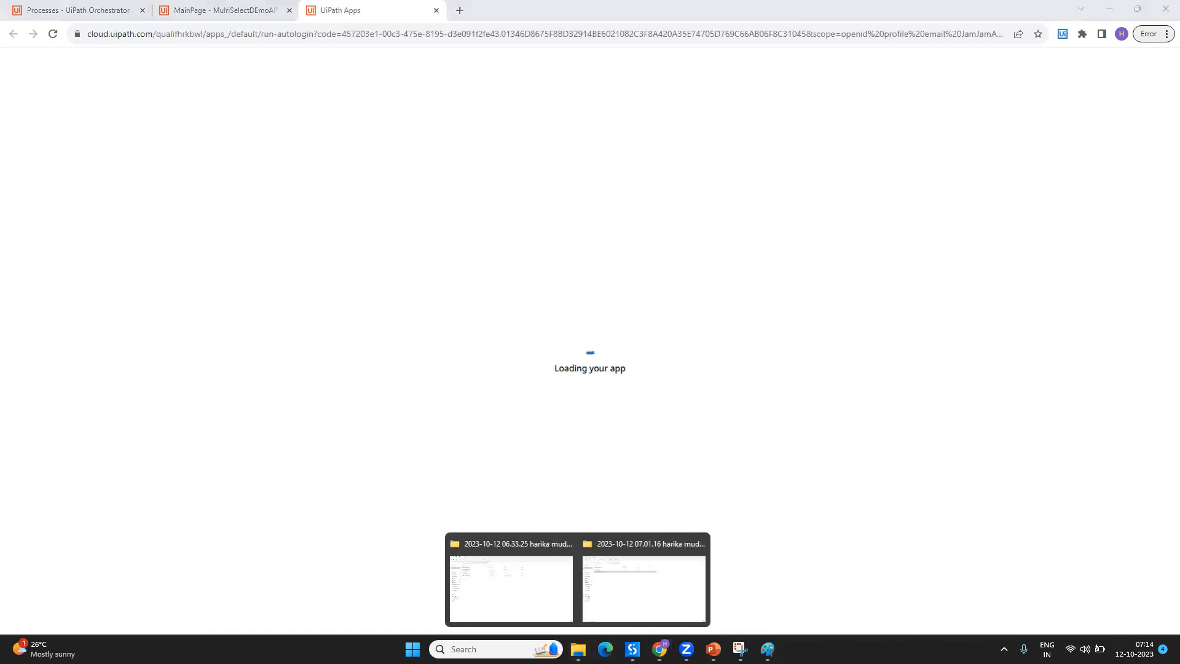
pyautogui.click(511, 587)
pyautogui.click(160, 193)
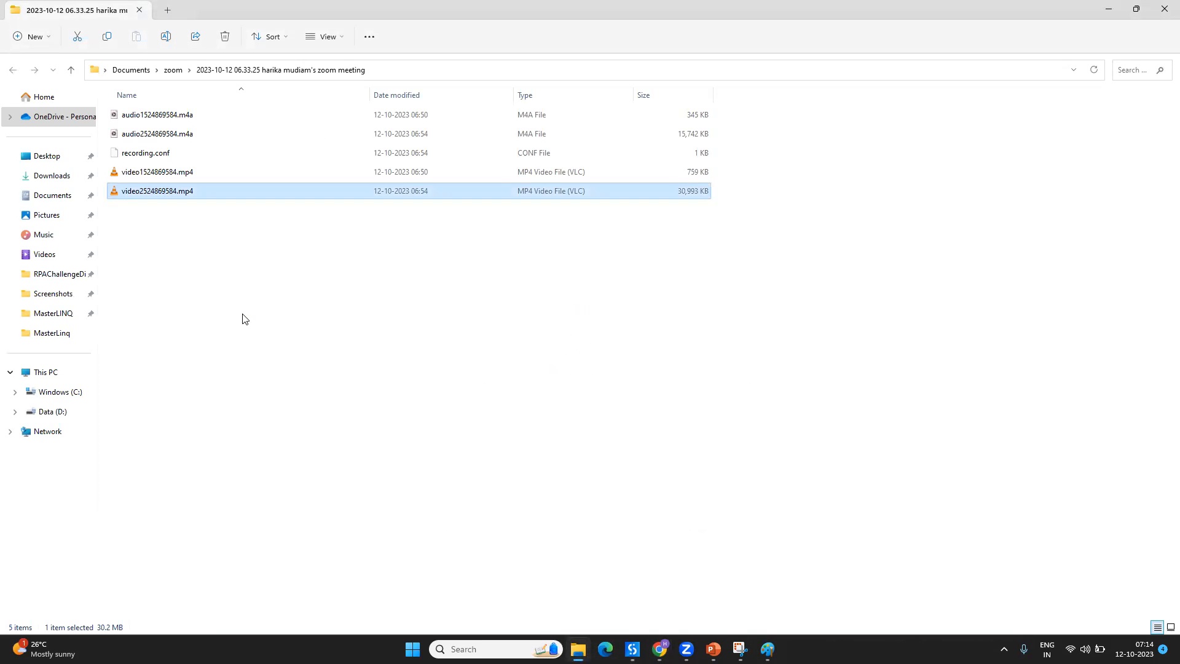
pyautogui.press('Return')
pyautogui.click(791, 607)
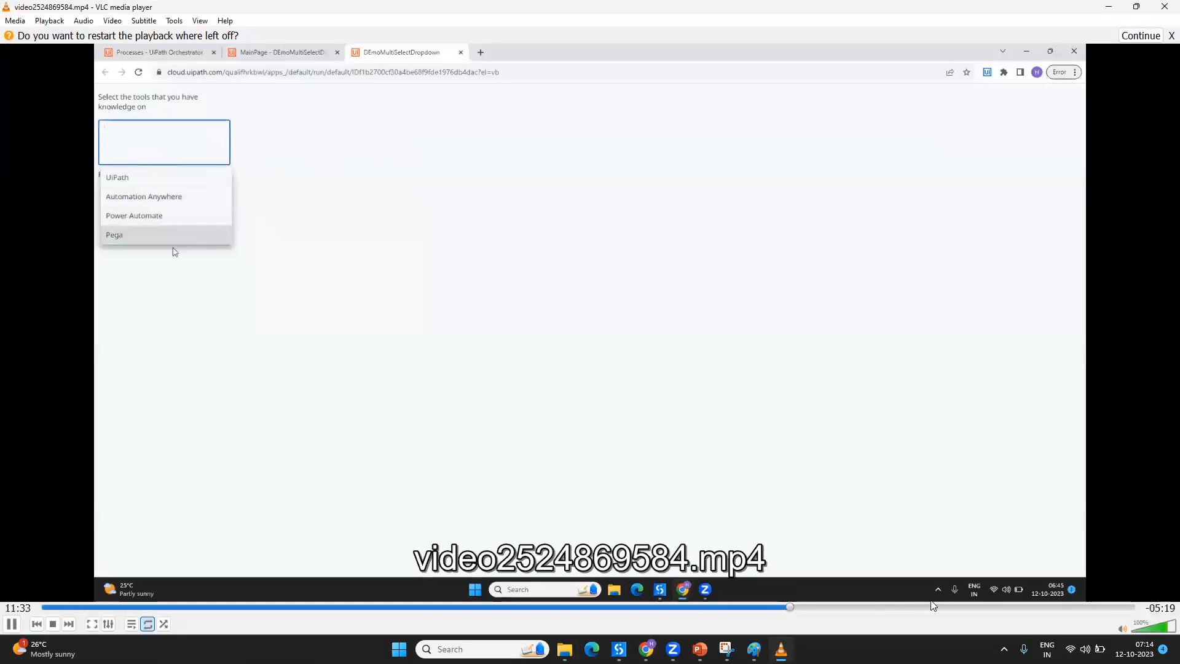
pyautogui.click(1010, 606)
pyautogui.click(1048, 607)
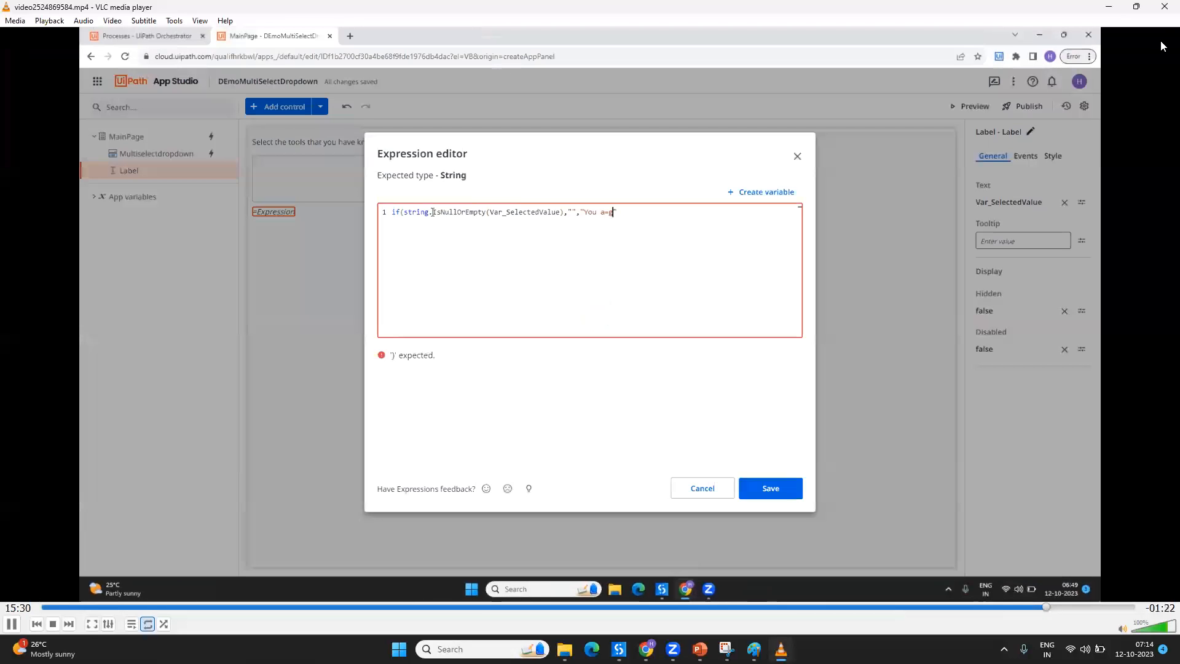
pyautogui.click(1165, 7)
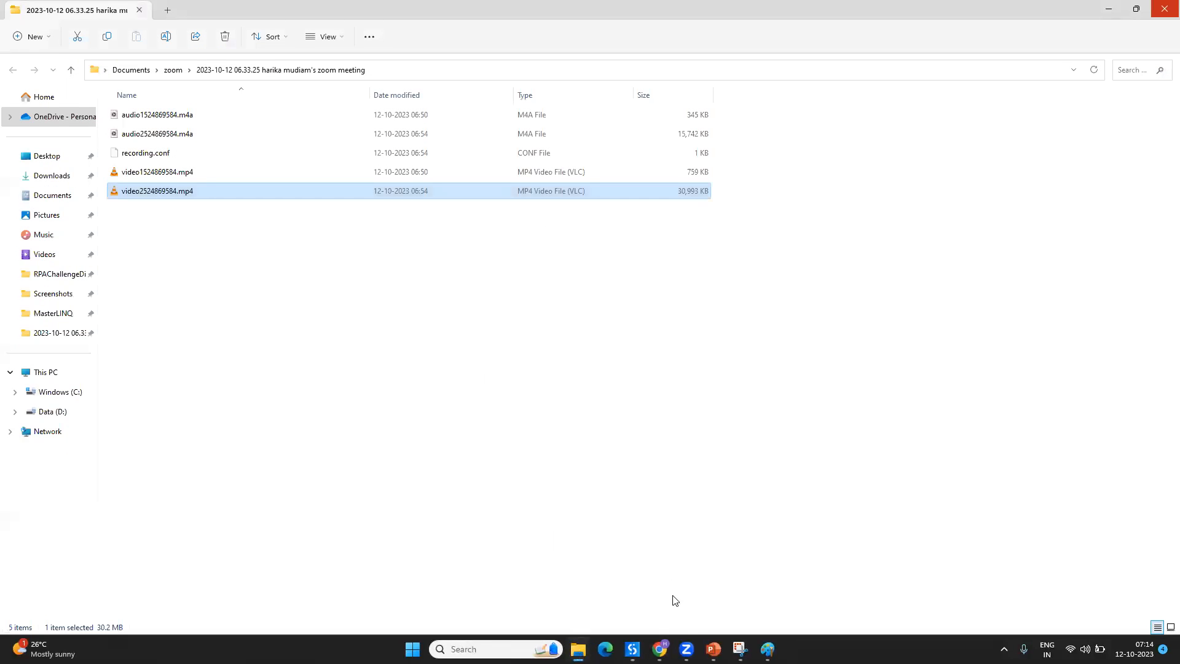
pyautogui.moveTo(660, 649)
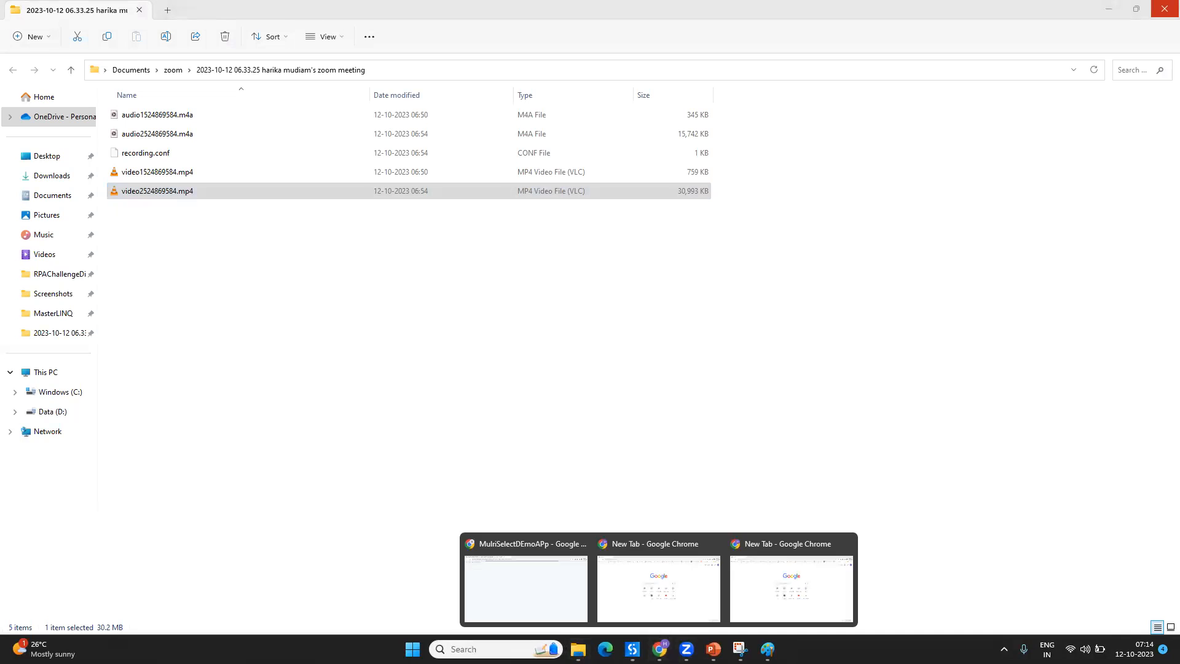
pyautogui.click(547, 595)
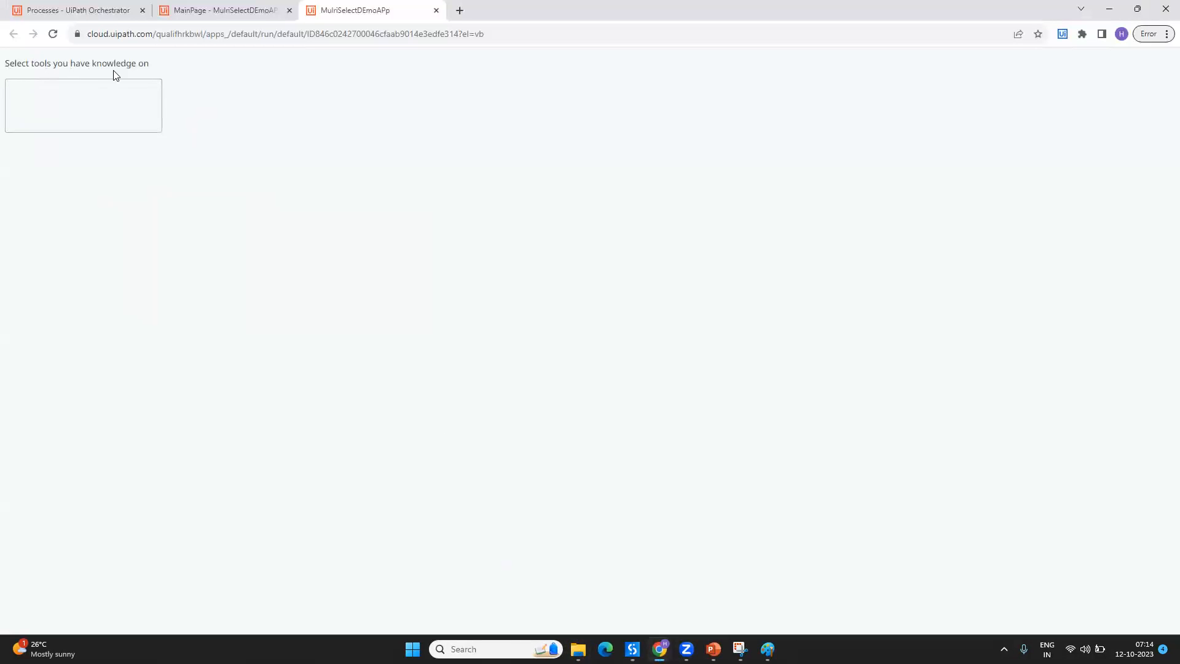
# Select UiPath, Power Automate, Automation Anywhere and Pega in the previewed dropdown and check the label text
pyautogui.click(88, 122)
pyautogui.click(66, 152)
pyautogui.click(66, 172)
pyautogui.click(68, 193)
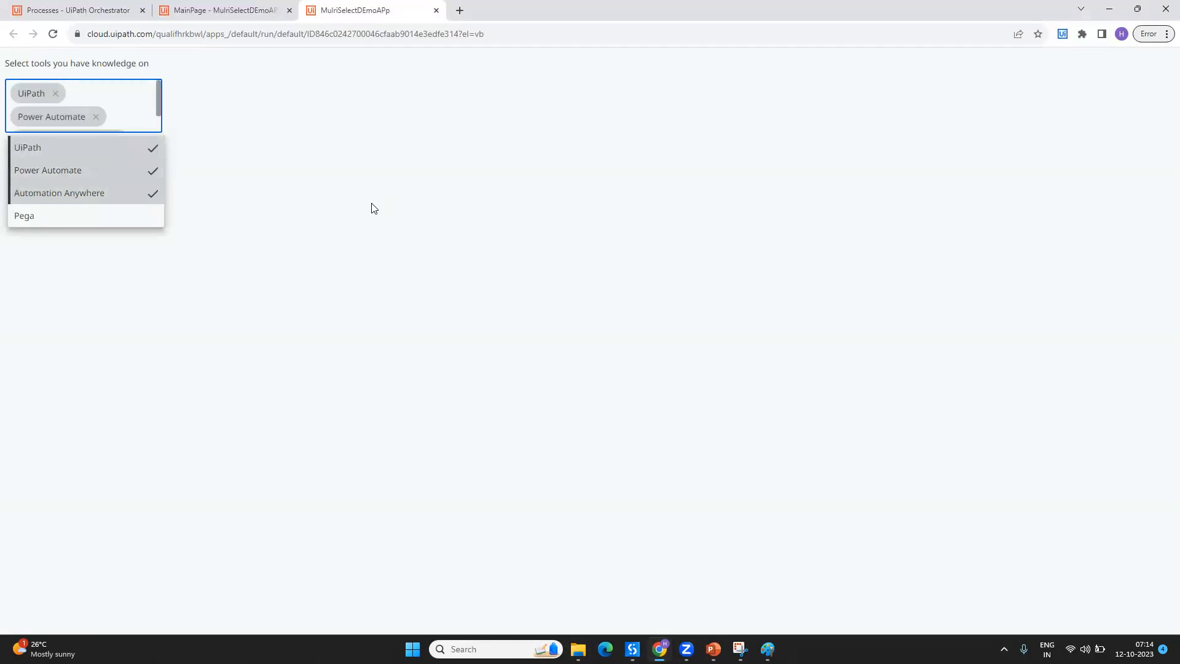
pyautogui.click(372, 205)
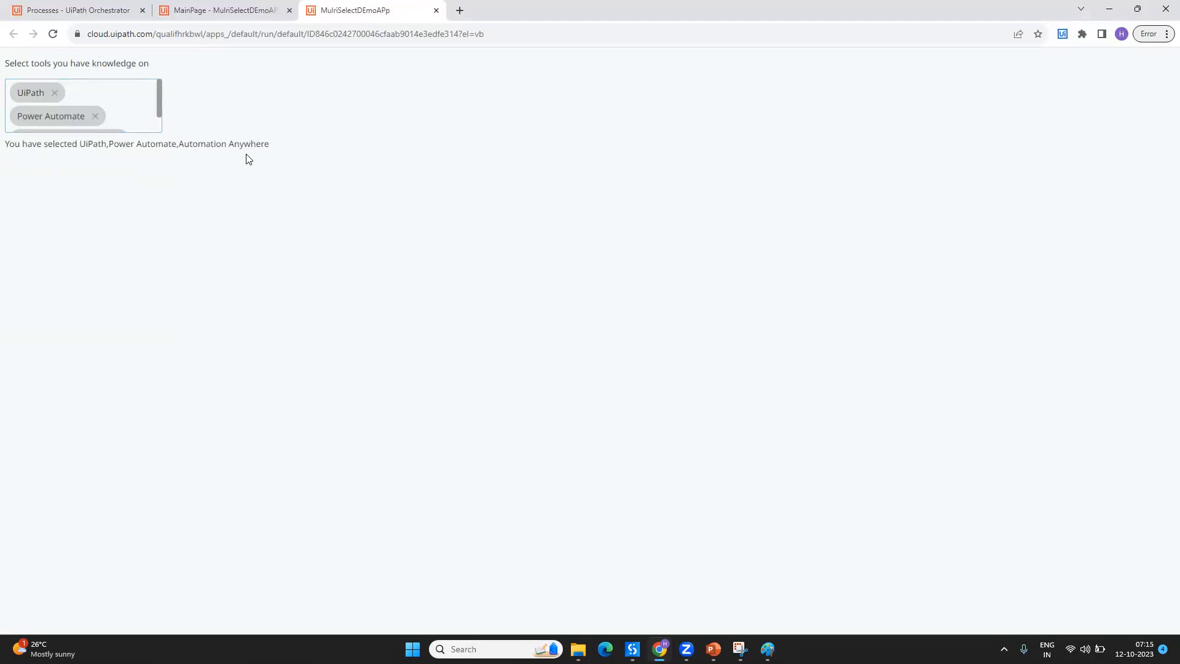
pyautogui.click(136, 99)
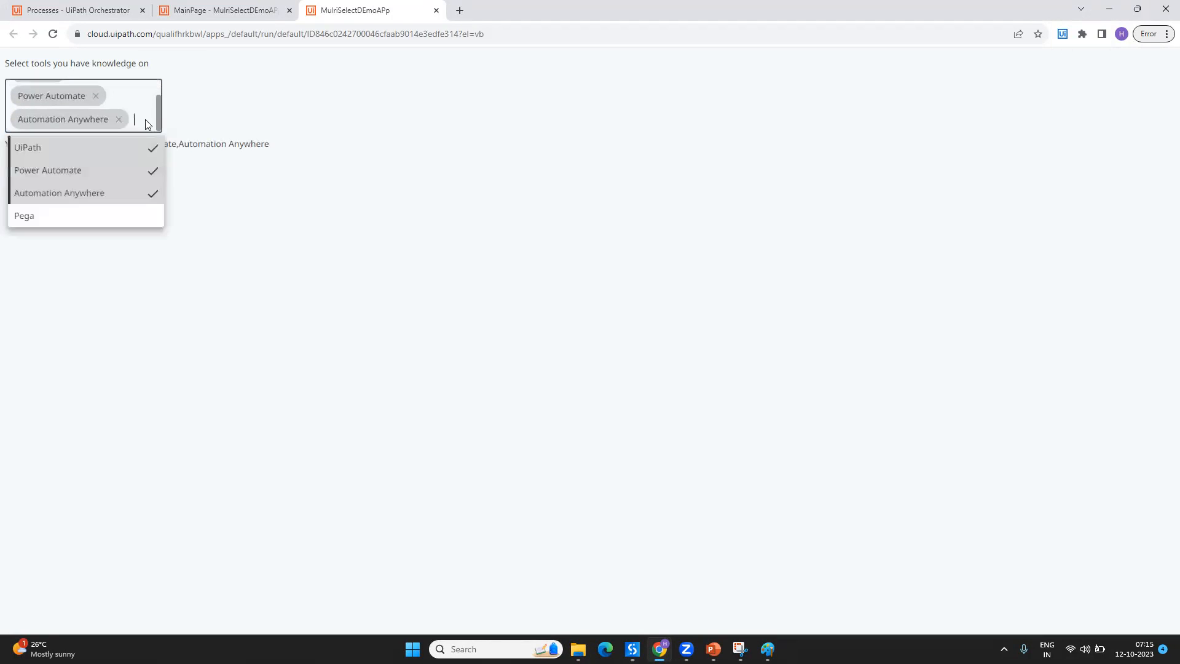
pyautogui.click(47, 216)
pyautogui.click(298, 242)
# Remove Automation Anywhere and Power Automate from the previewed selection, check the label, and return to the app editor
pyautogui.click(101, 125)
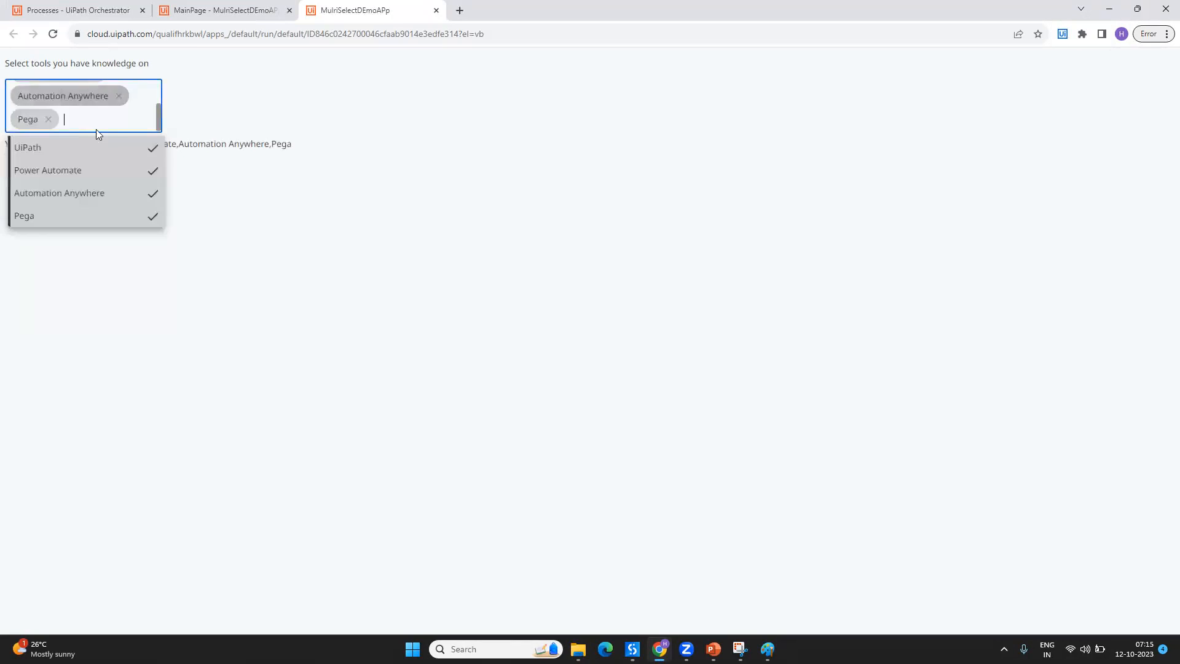
pyautogui.click(114, 101)
pyautogui.click(292, 196)
pyautogui.click(89, 95)
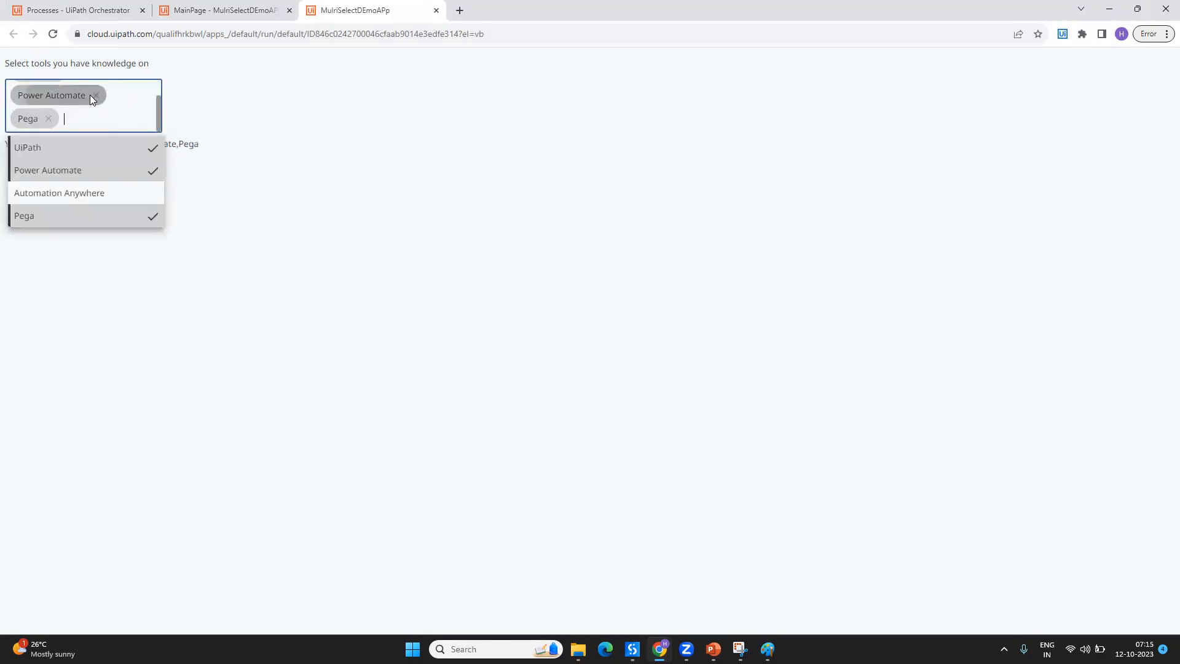
pyautogui.click(143, 176)
pyautogui.click(309, 229)
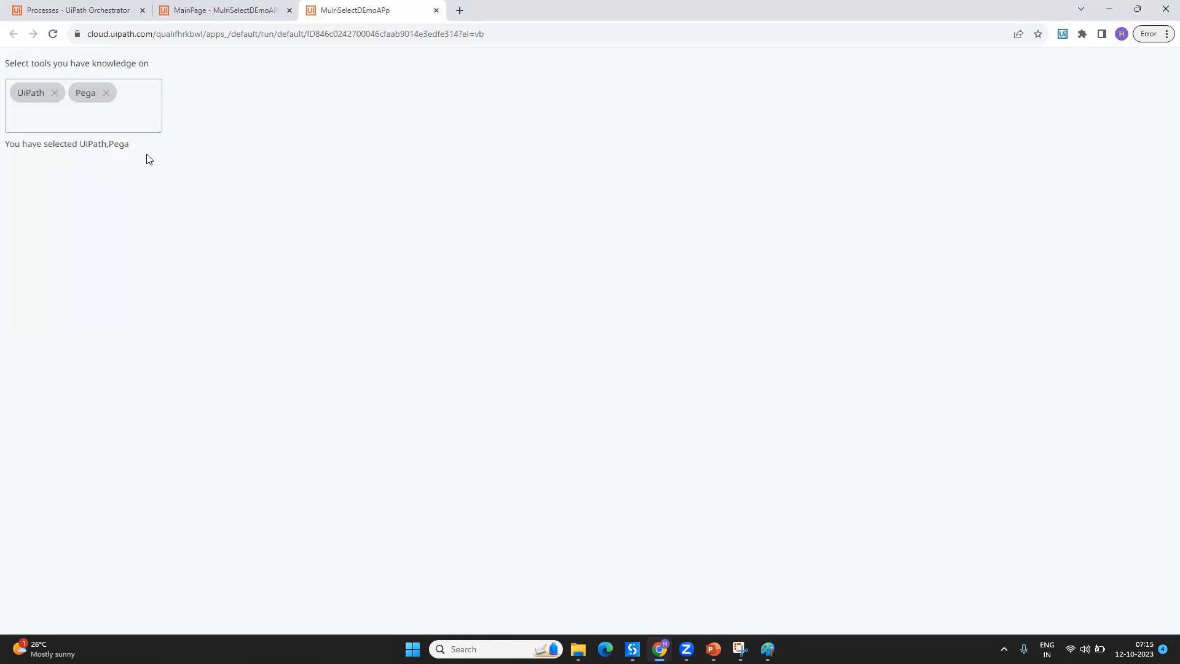
pyautogui.click(222, 6)
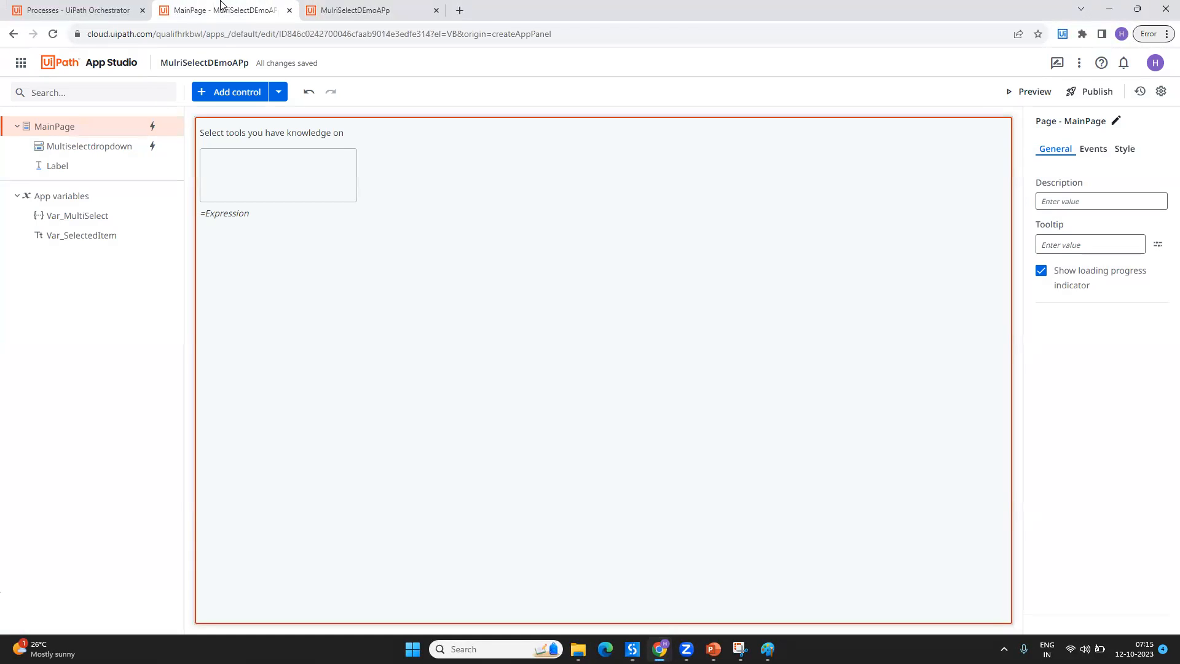